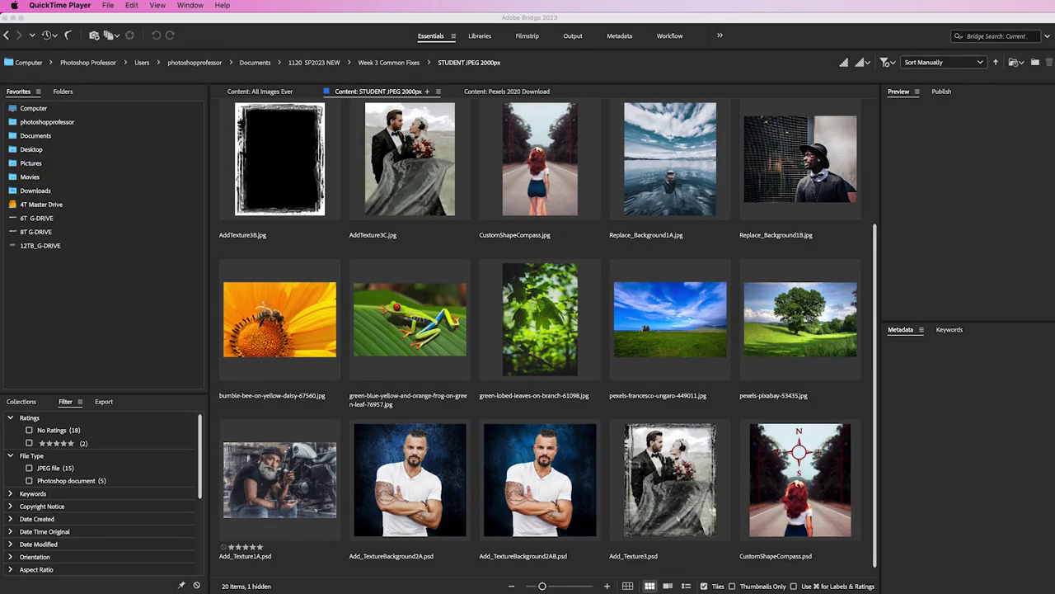
Select Replace_Background1A and Replace_Background1B in Bridge and load them as layers of one Photoshop document.
click(681, 185)
click(692, 183)
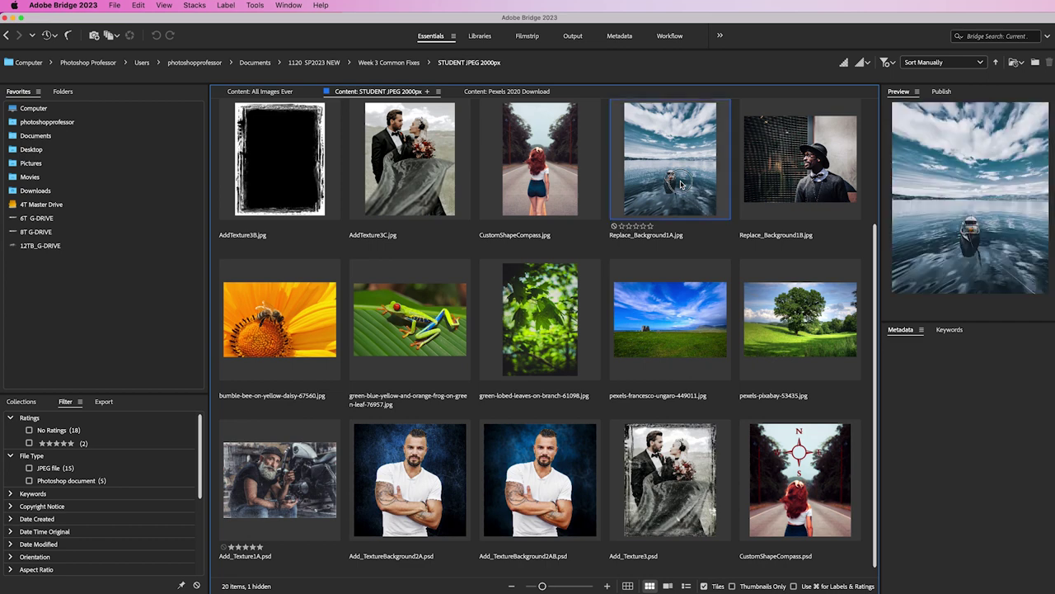
shift+click(812, 164)
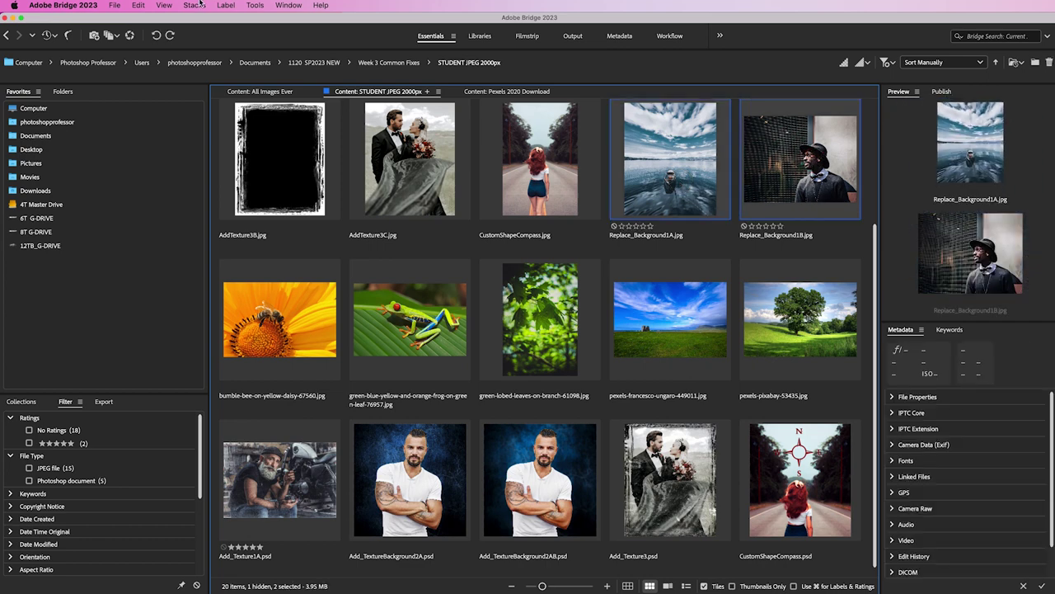
click(256, 7)
mouse_move(272, 136)
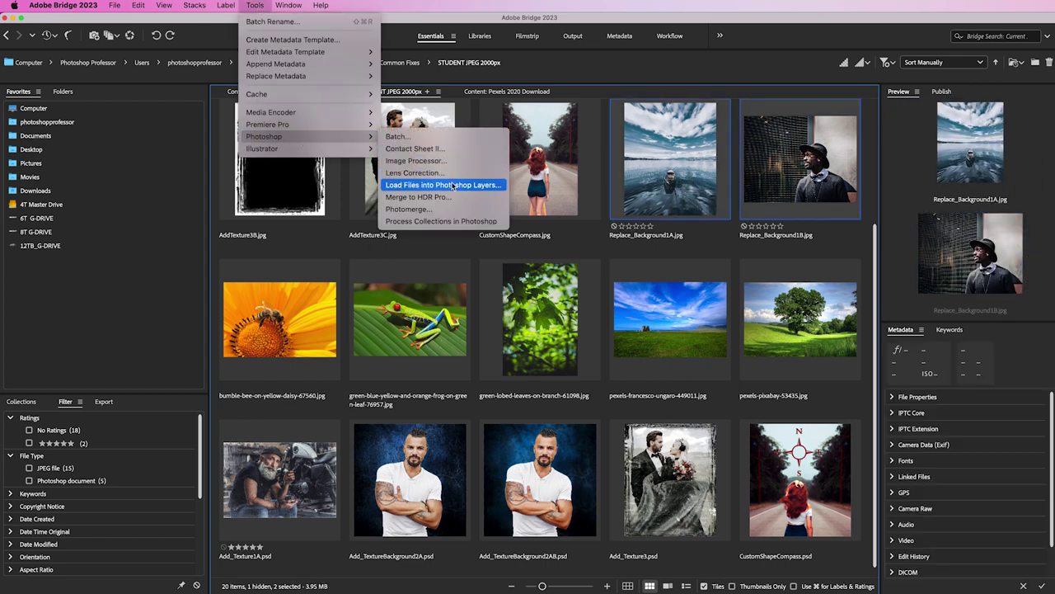
click(503, 185)
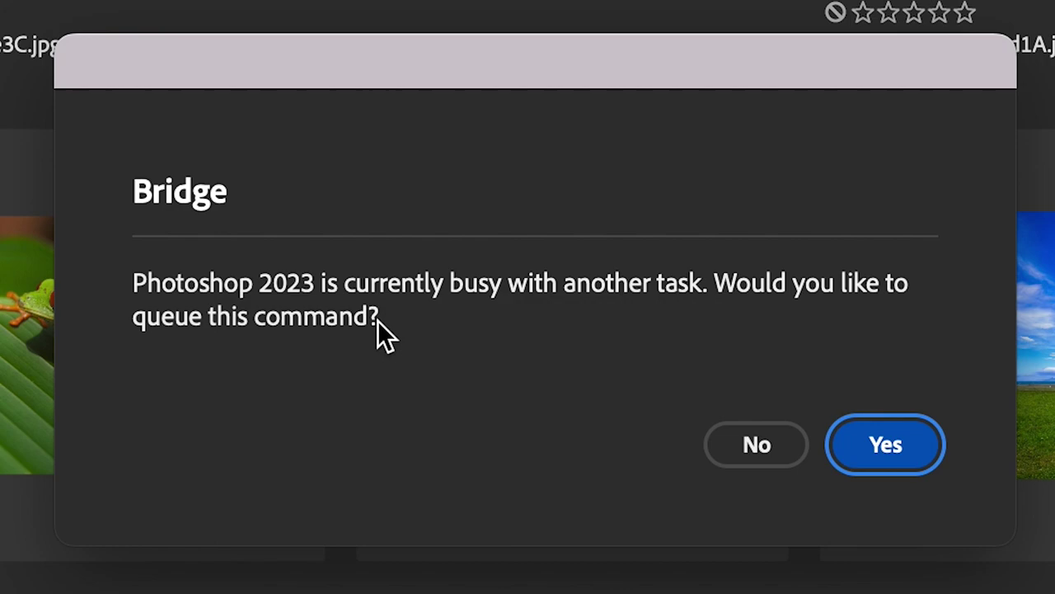
click(887, 445)
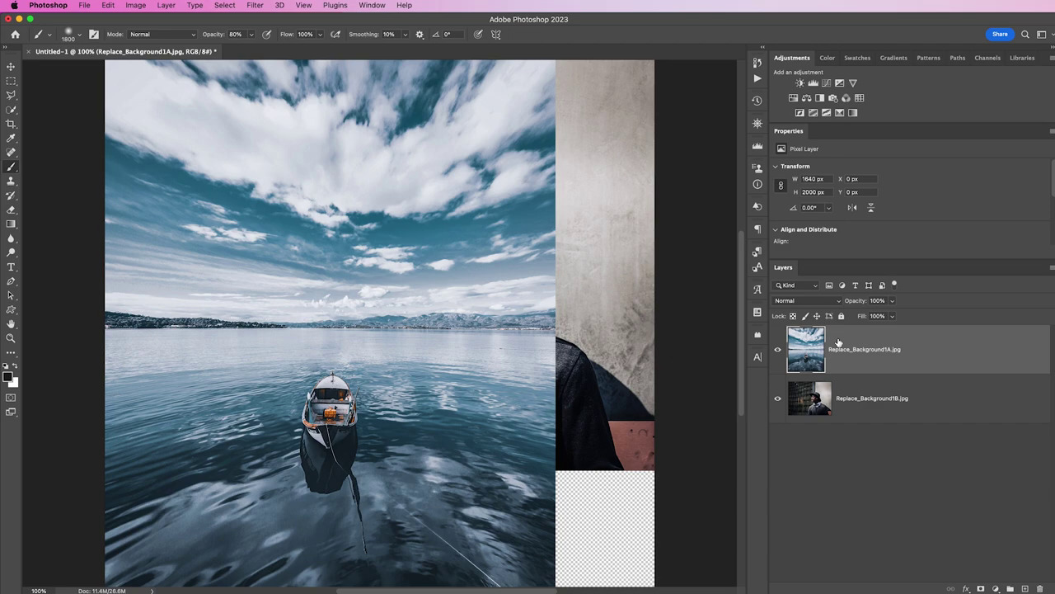
Compare the layers by toggling the lake layer's visibility, then close Untitled-1 without saving.
click(777, 348)
click(777, 348)
click(777, 348)
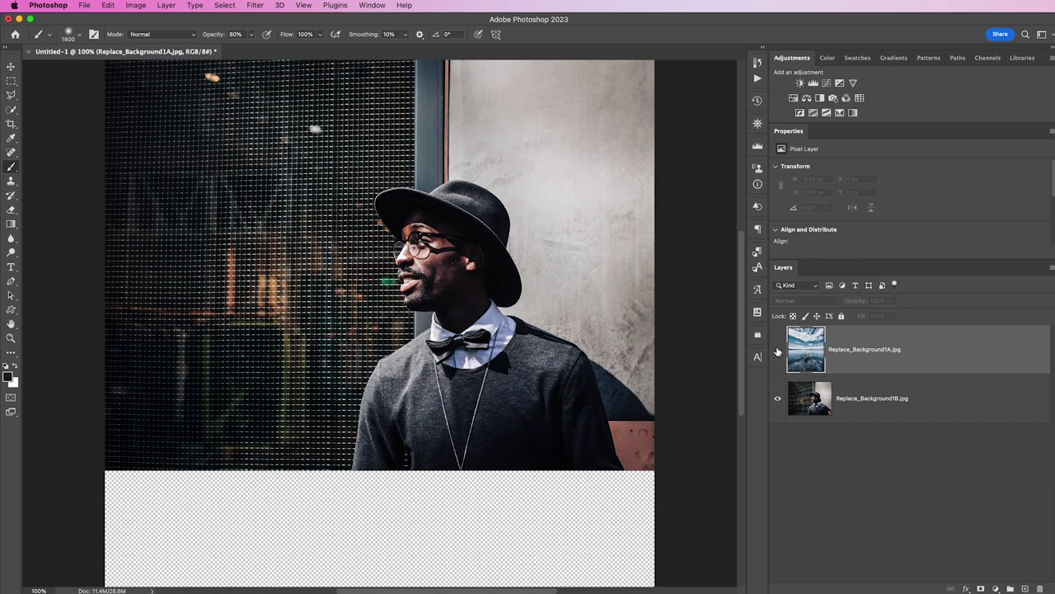
click(777, 351)
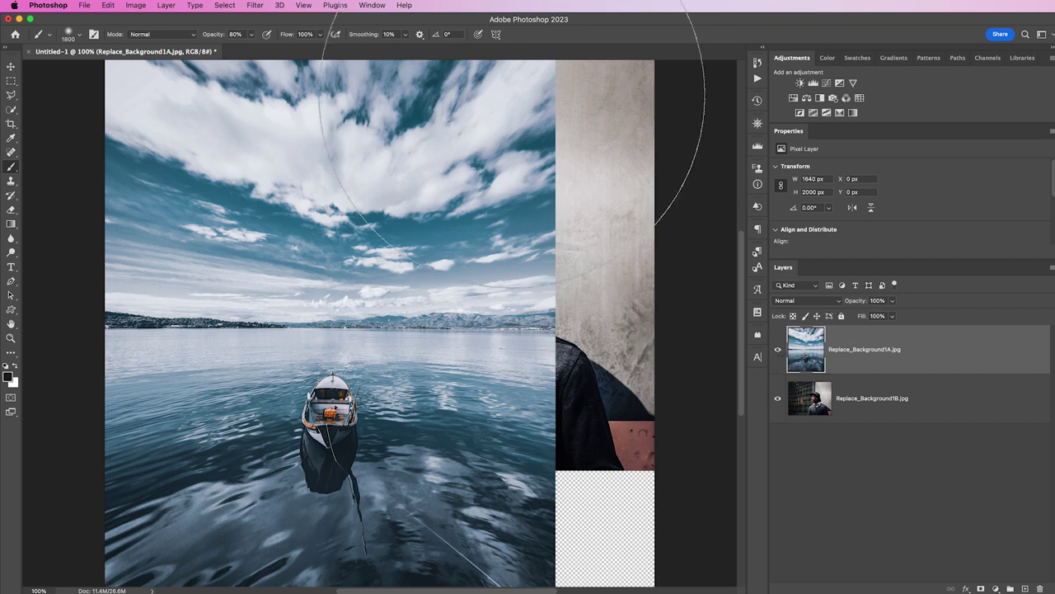
click(29, 52)
click(702, 280)
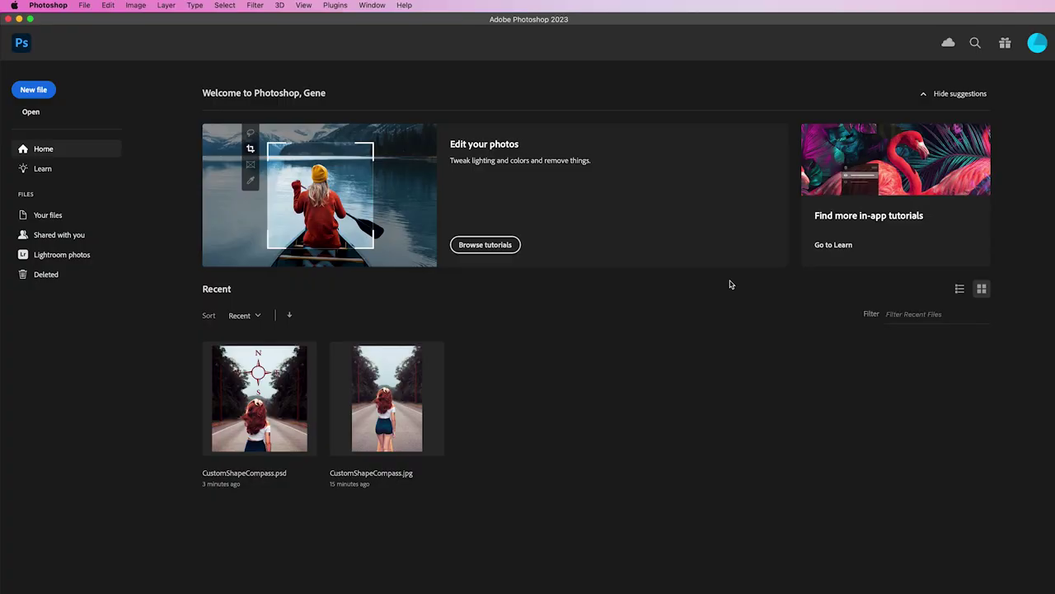
Open Replace_Background1A.jpg on its own from Bridge.
key(super+Tab)
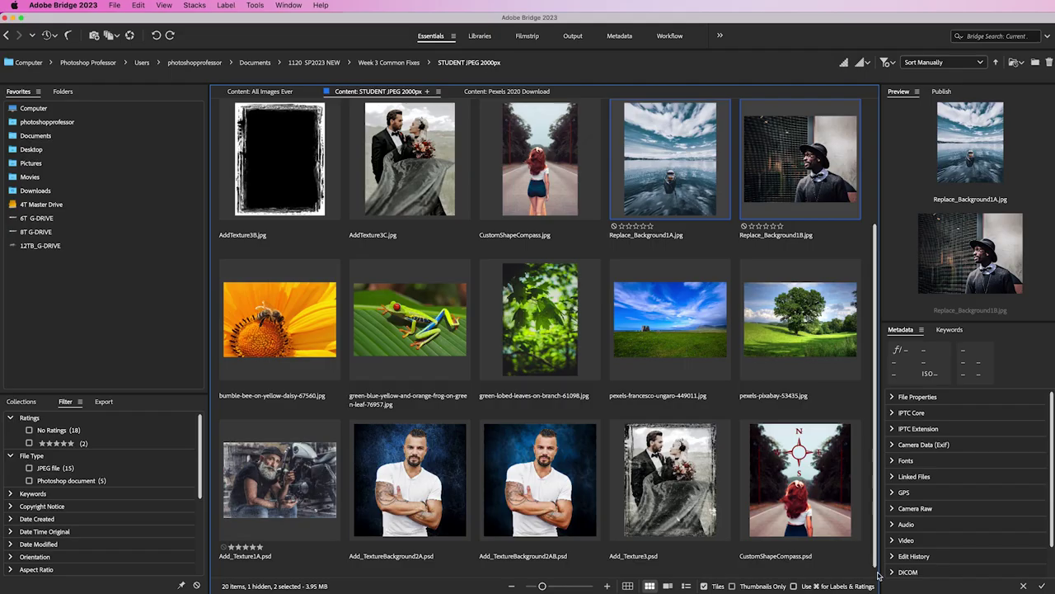
click(701, 196)
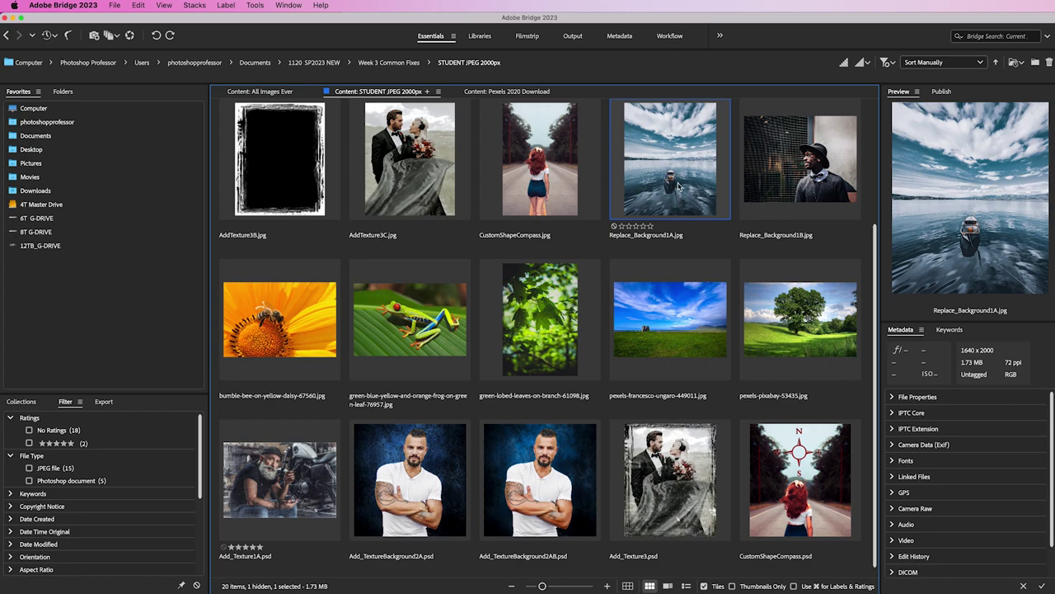
double_click(678, 188)
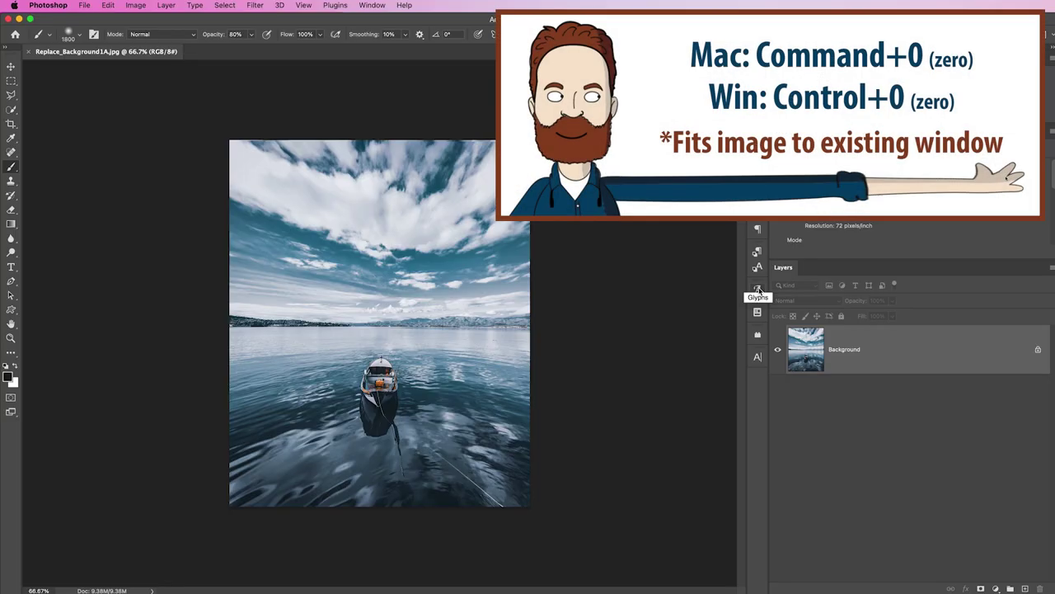
Fit the lake image on screen and place Replace_Background1B.jpg into it as an embedded layer.
key(super+0)
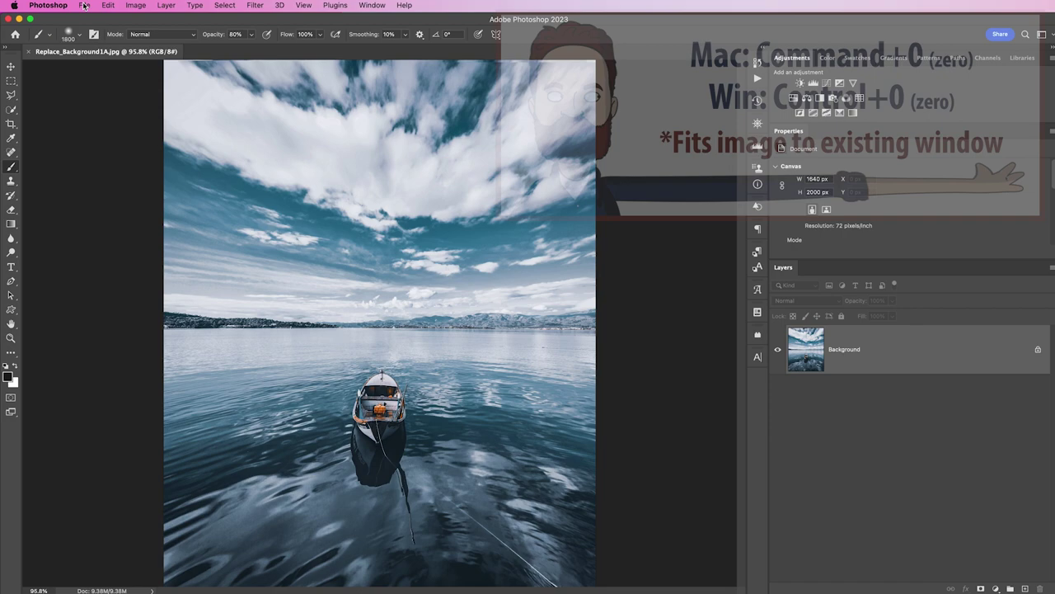
click(83, 7)
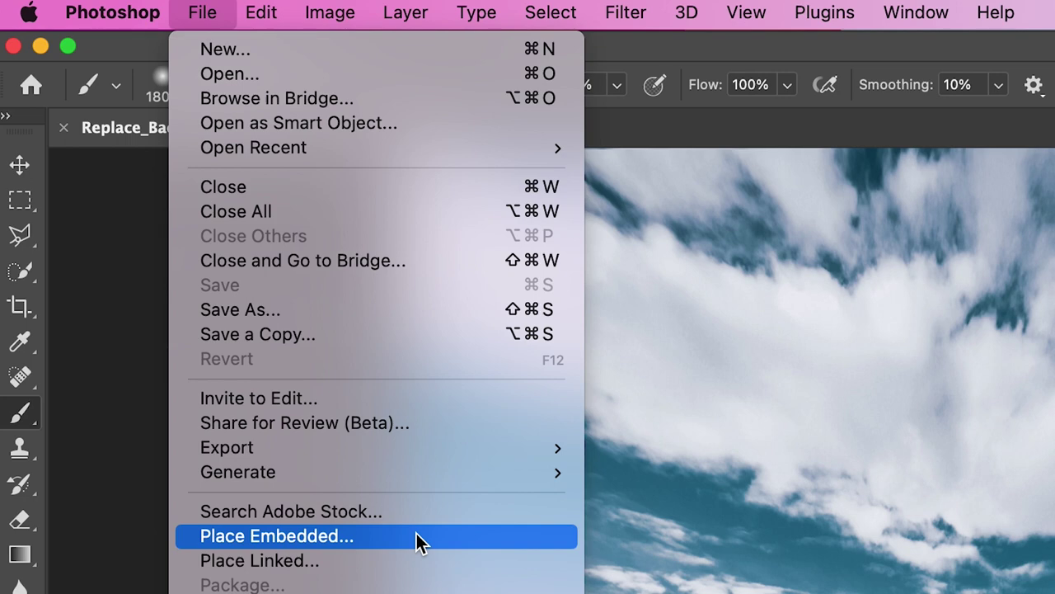
click(419, 538)
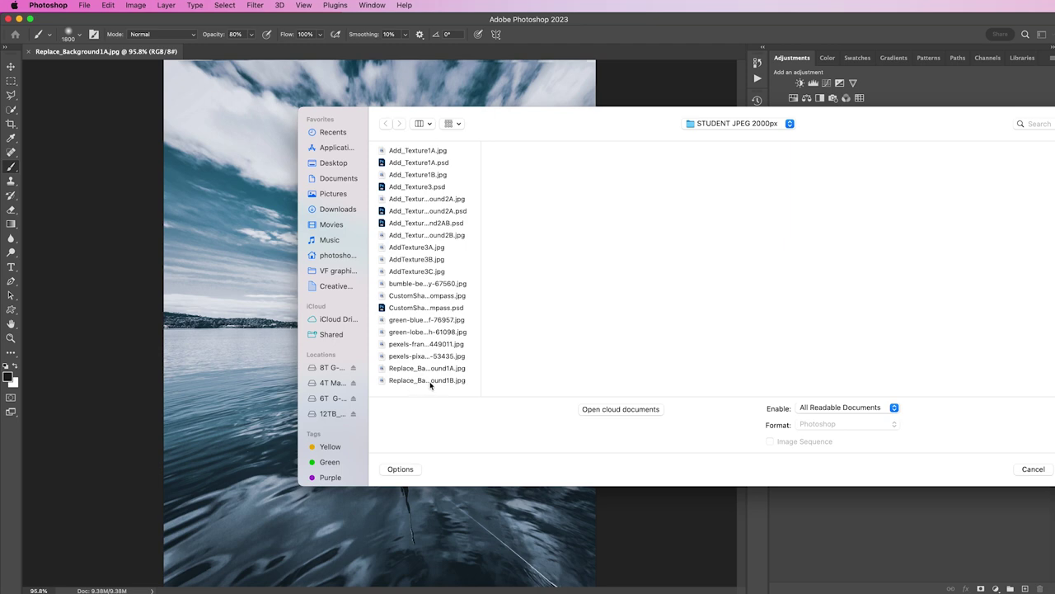
click(450, 384)
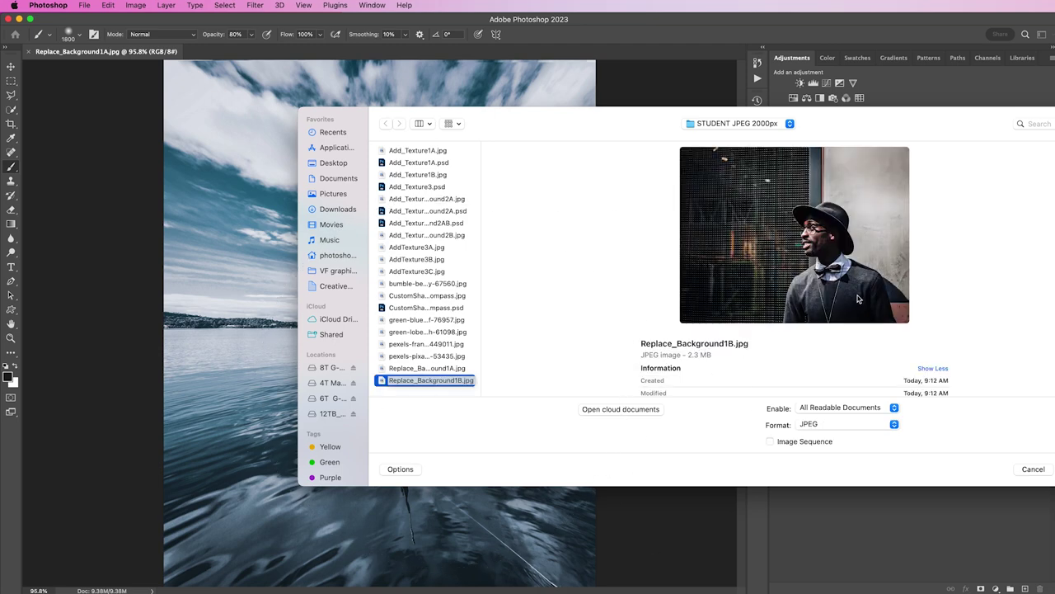
drag(930, 129, 828, 79)
click(975, 421)
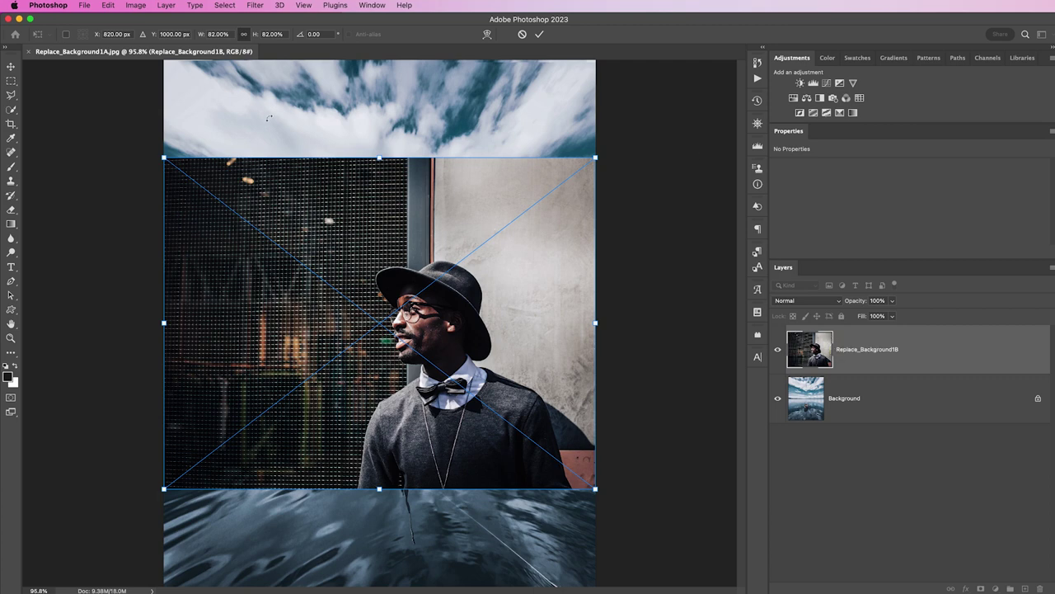
Scale the placed man photo up to about 102.83%, shift it left, and commit the placement.
click(595, 157)
drag(595, 157, 685, 90)
drag(560, 264, 503, 304)
click(625, 129)
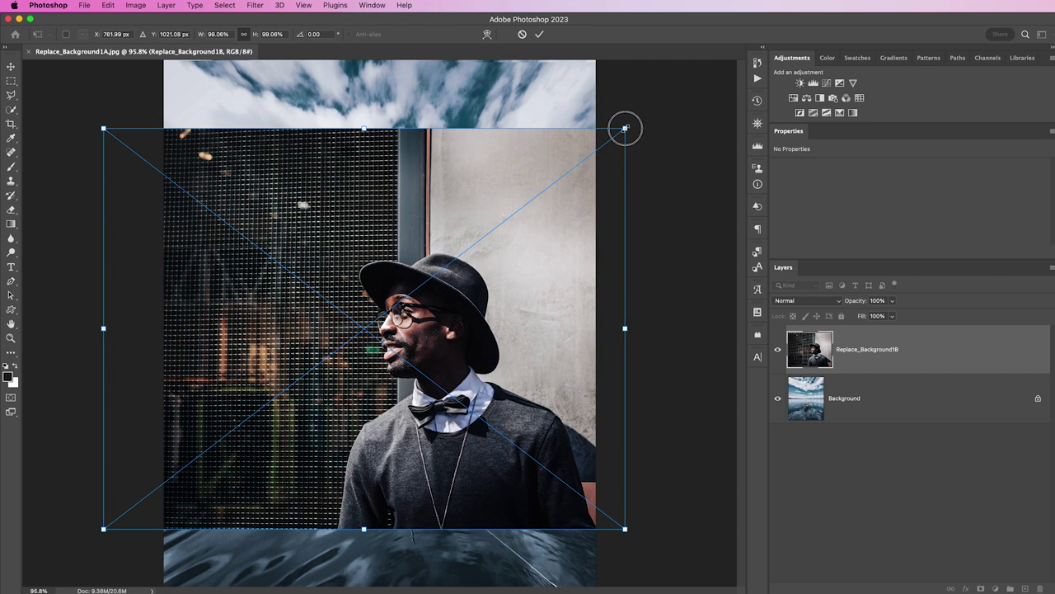
drag(625, 129, 643, 108)
drag(544, 264, 512, 275)
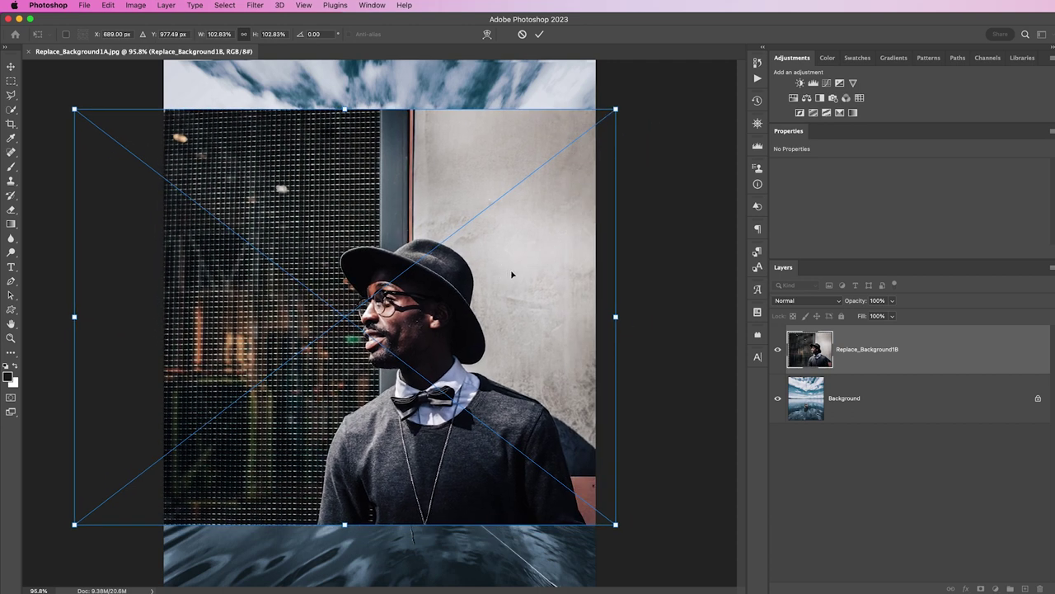
key(Return)
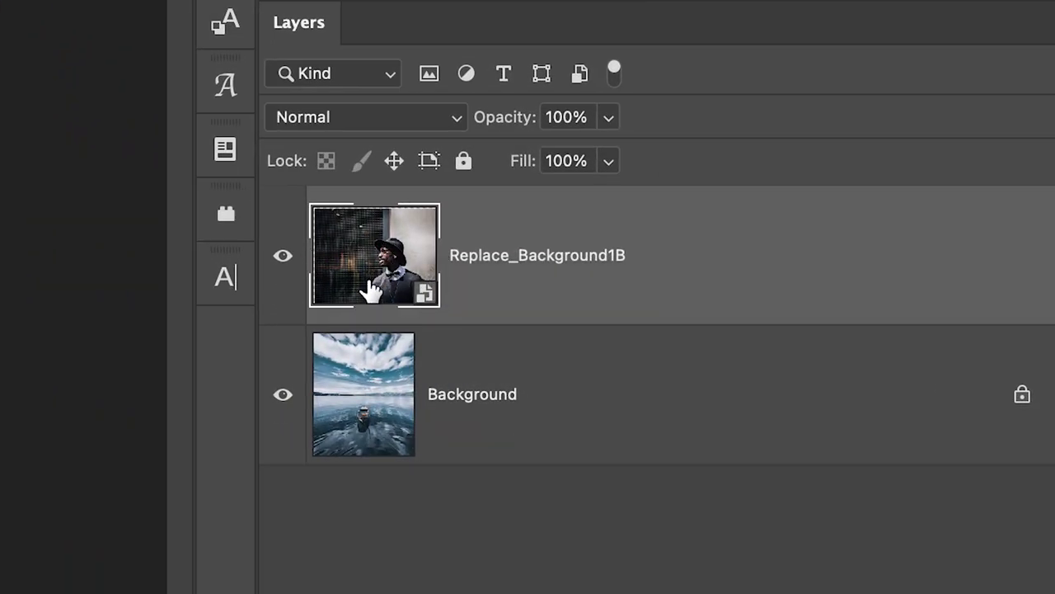
Rasterize the Replace_Background1B smart object layer via its right-click menu.
right_click(506, 230)
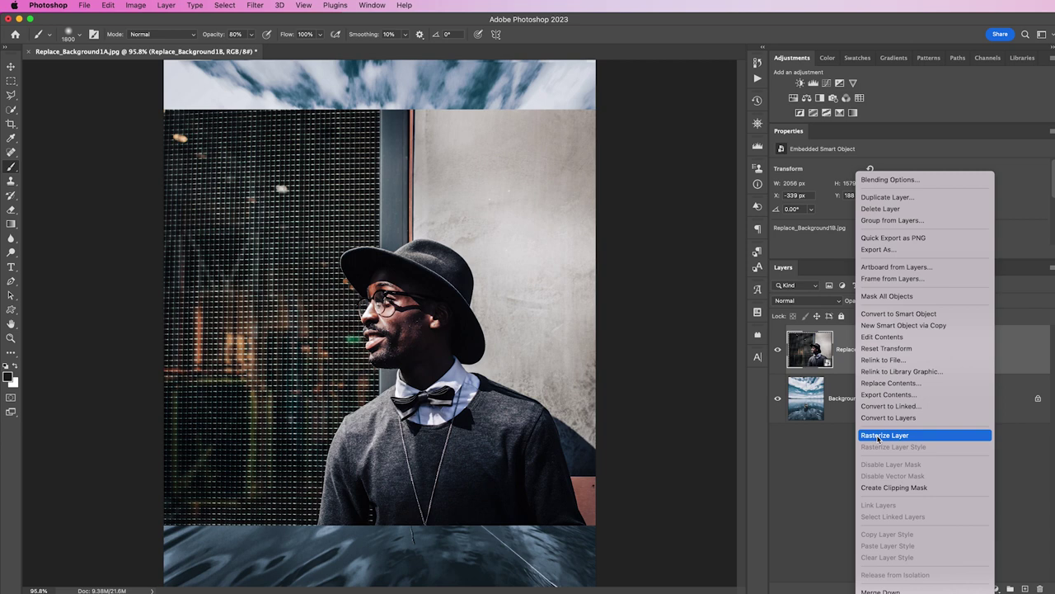
click(879, 436)
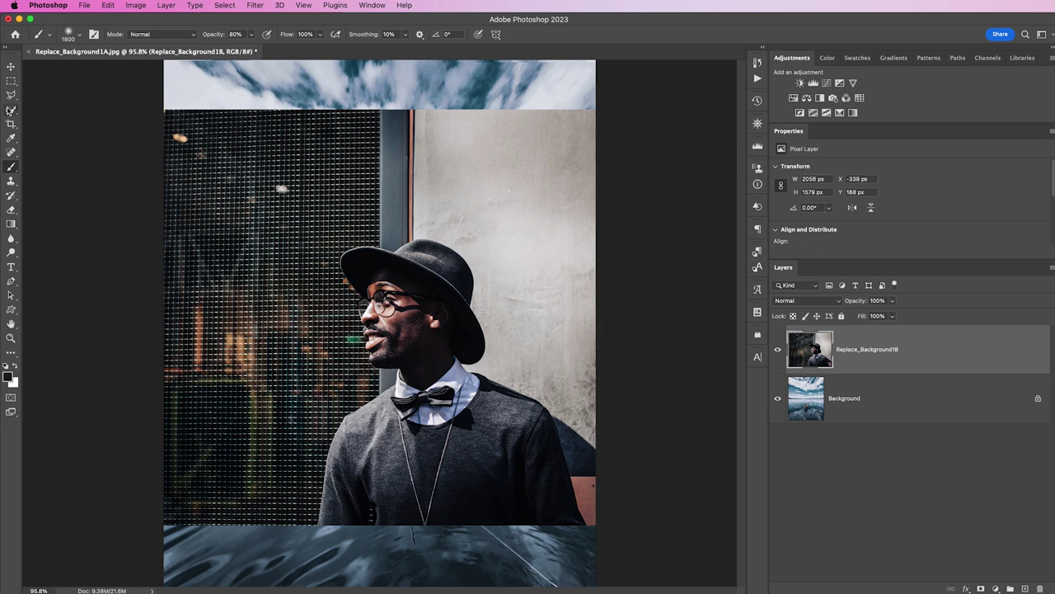
With Quick Selection, set Select Subject to Cloud (Detailed results) to outline the man.
click(11, 109)
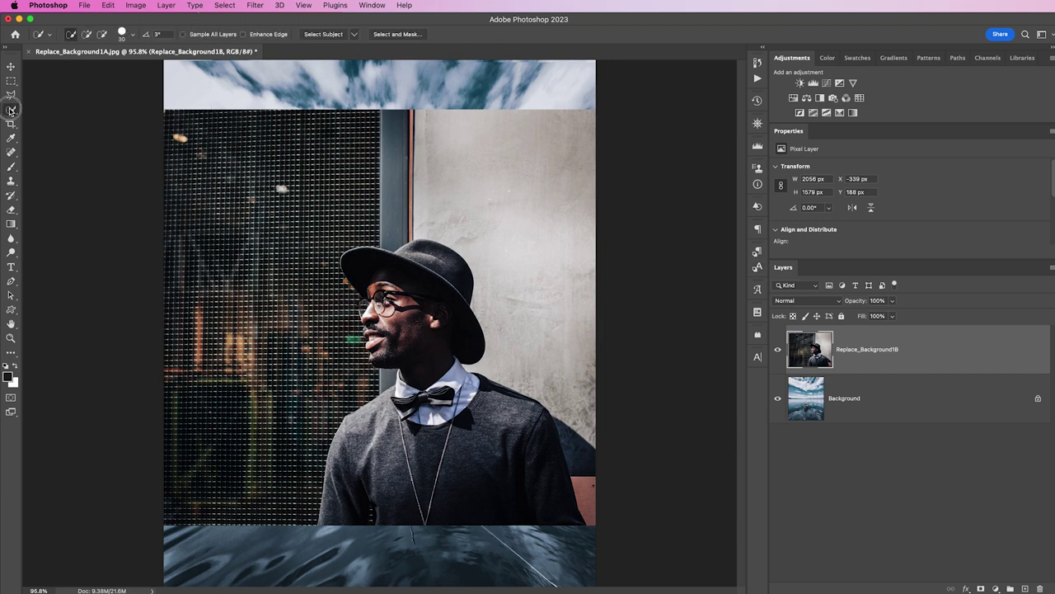
click(354, 33)
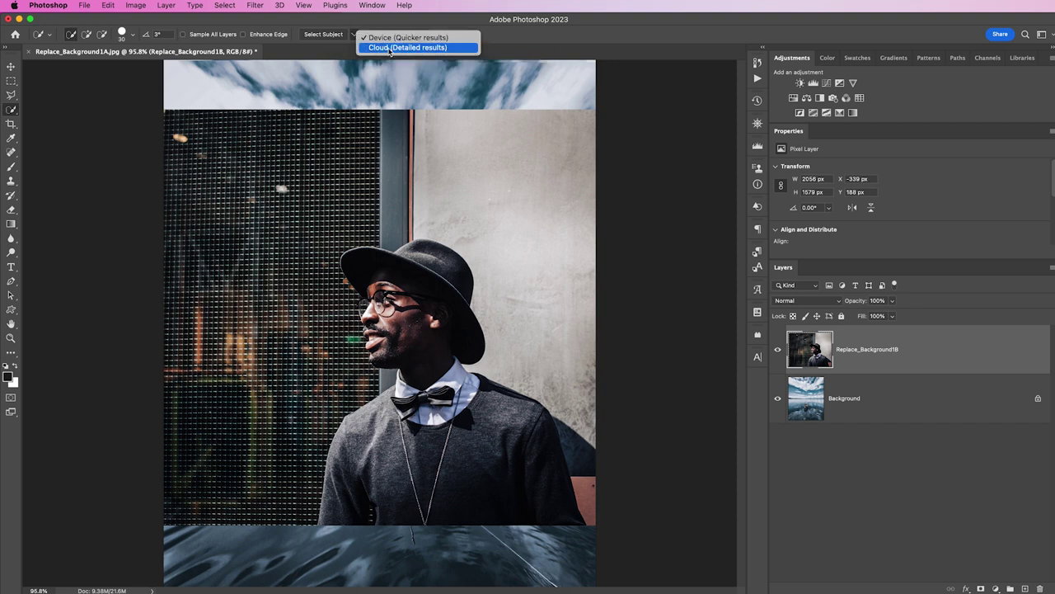
click(424, 51)
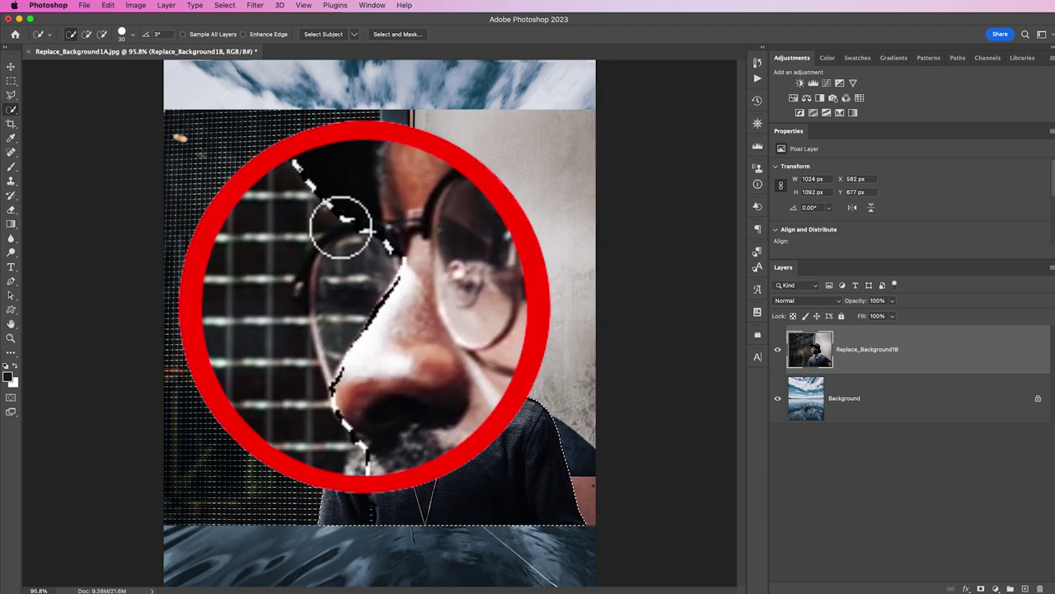
super+click(323, 320)
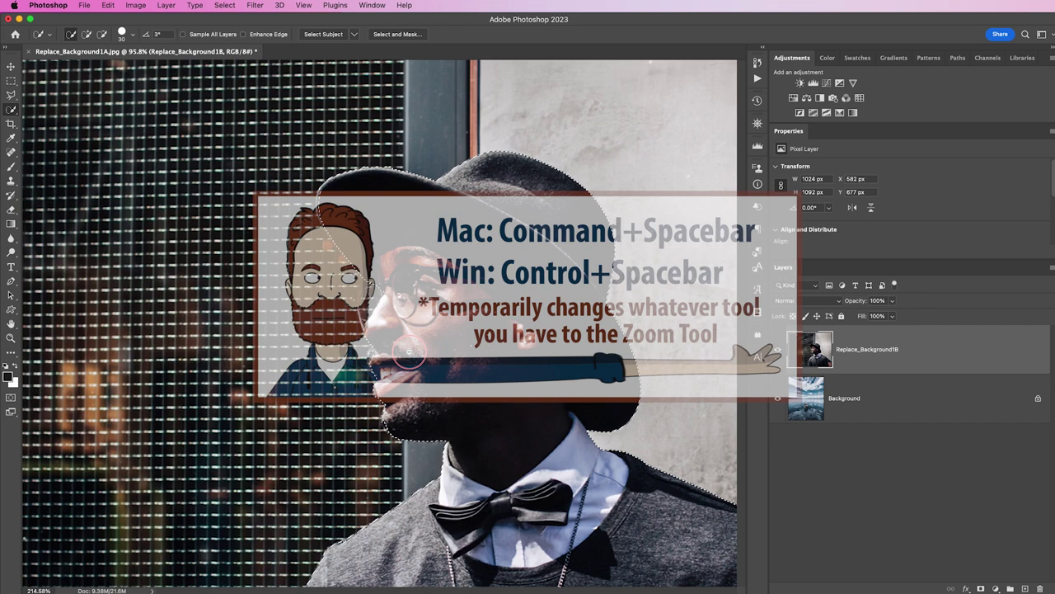
super+click(322, 320)
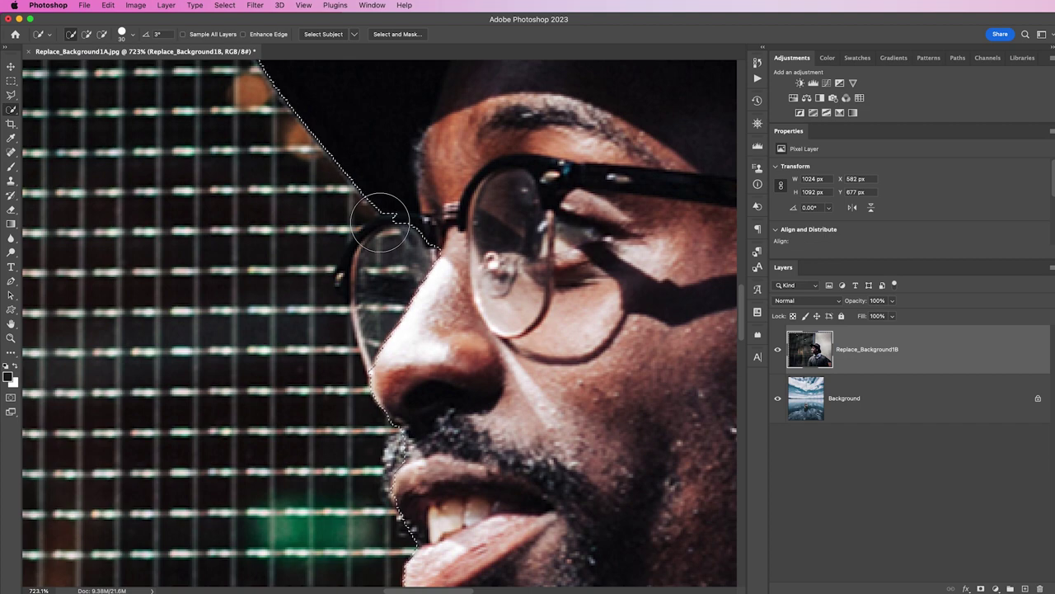
key(bracketleft)
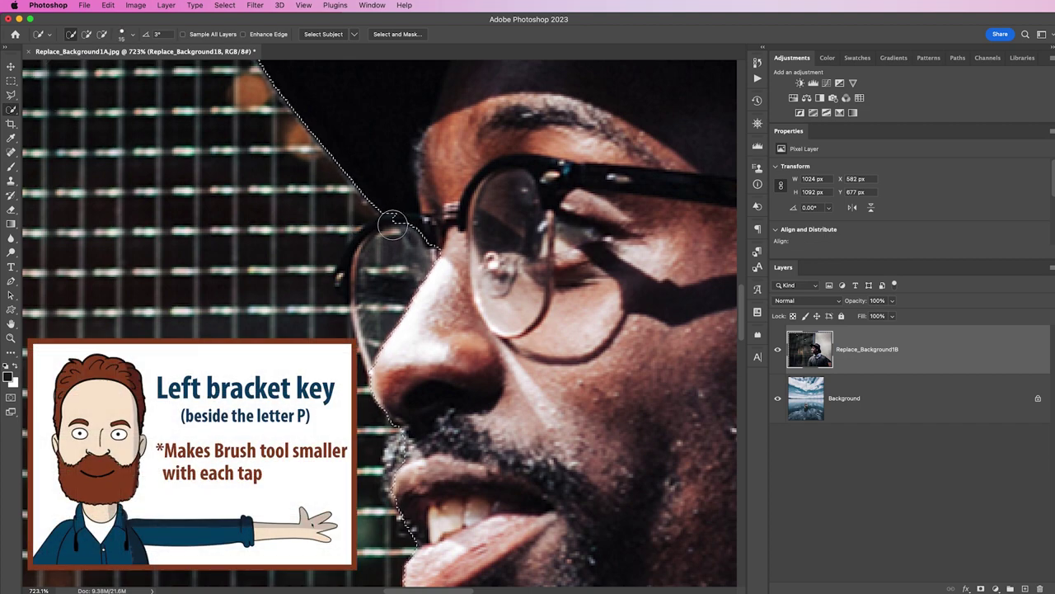
drag(388, 219, 416, 200)
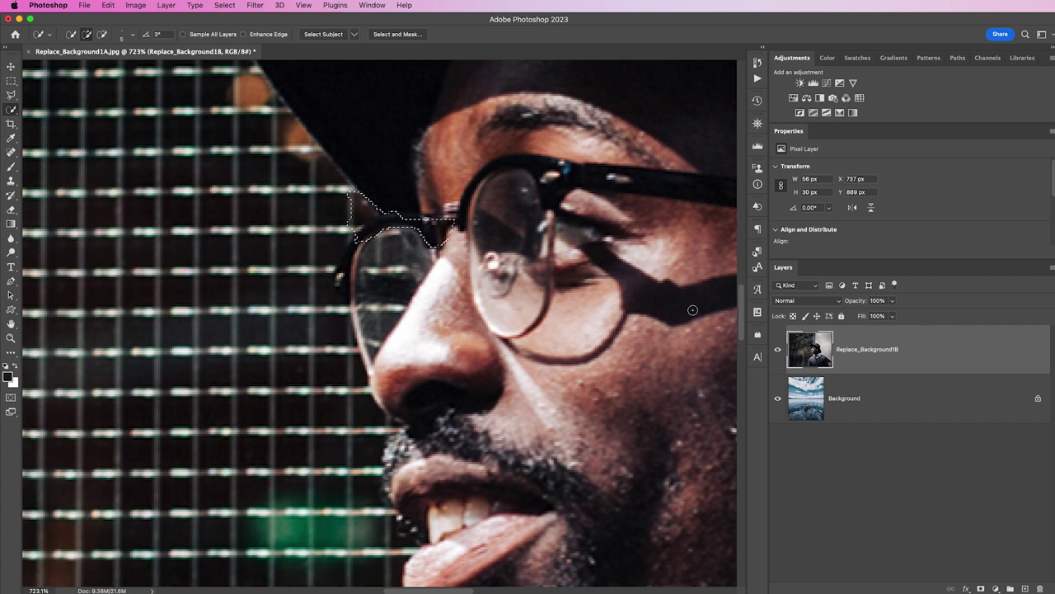
key(super+z)
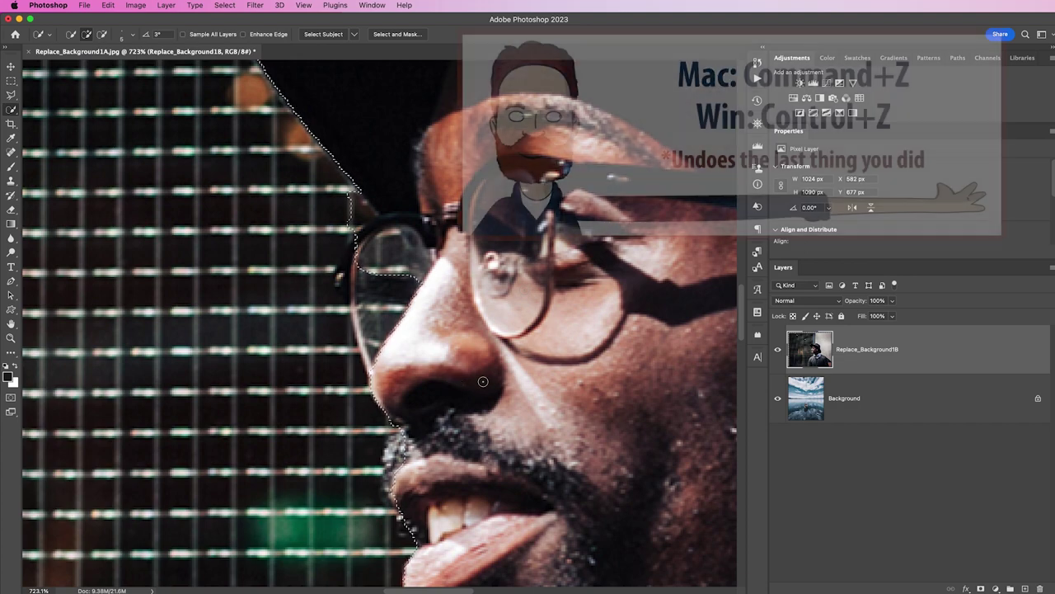
key(super+z)
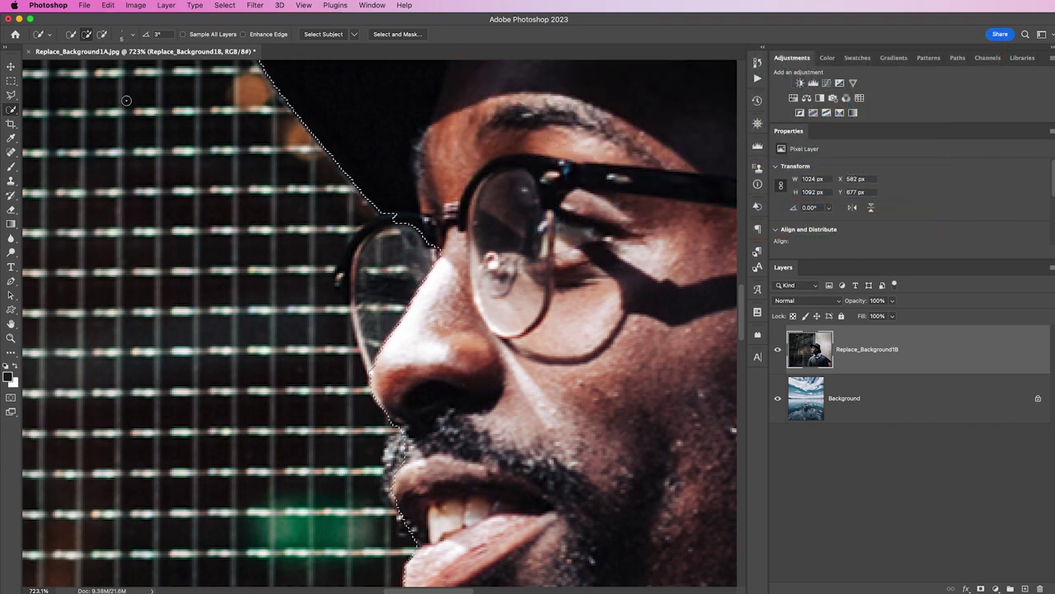
Switch to the Polygonal Lasso Tool and add to the selection around the glasses rim and nose.
click(13, 98)
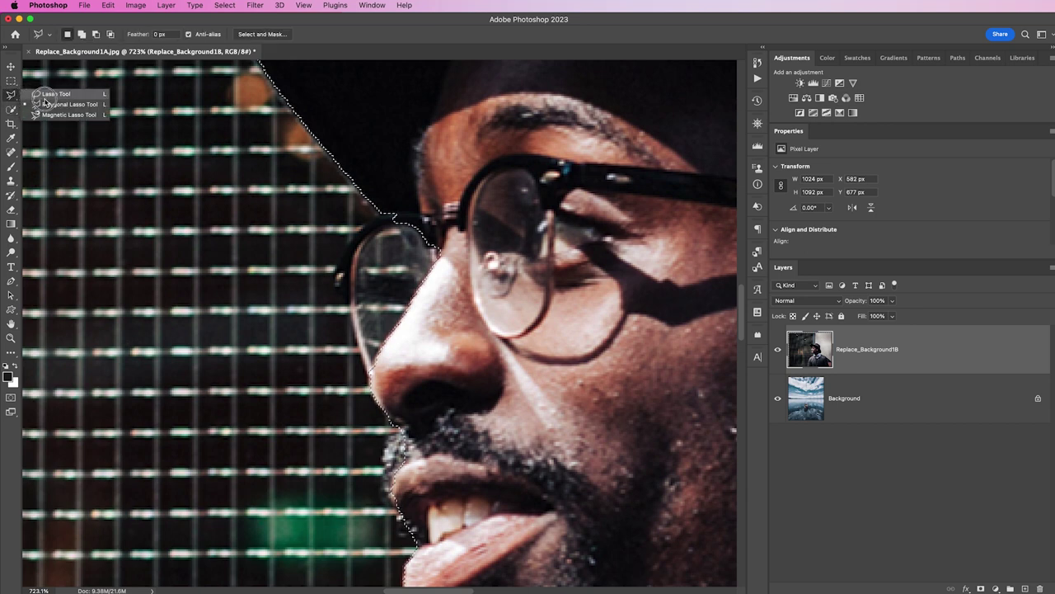
click(99, 107)
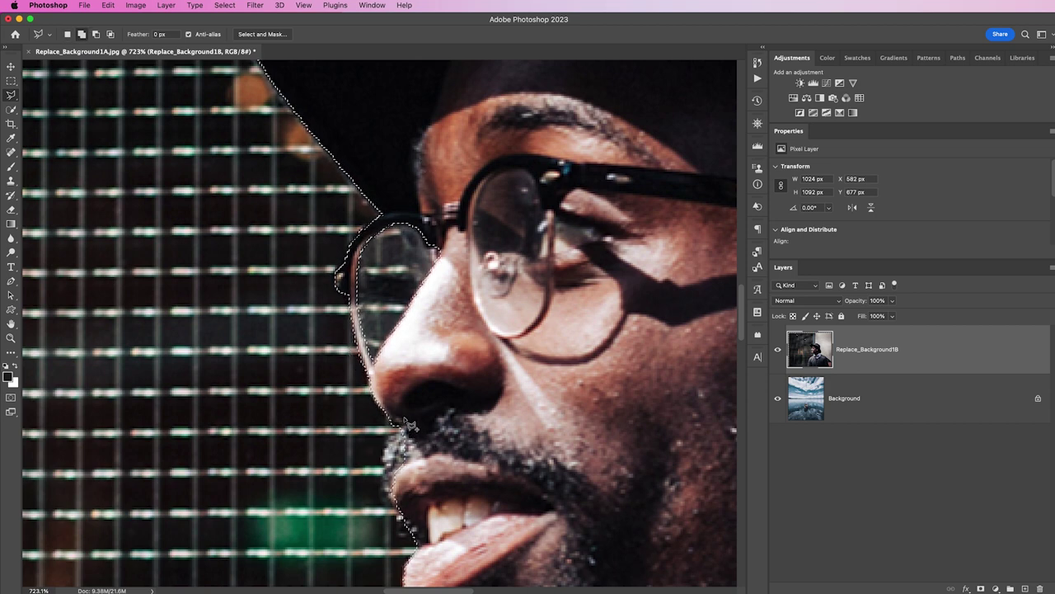
key(shift)
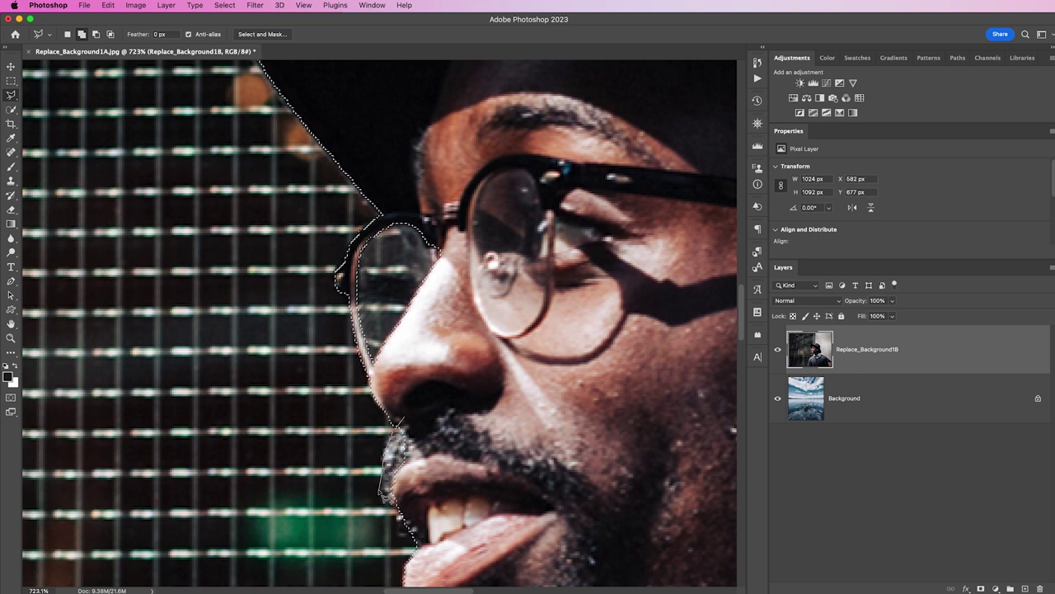
Continue the lasso outline down the beard, then around the hat, collar and sweater to its bottom edge.
click(388, 488)
click(415, 528)
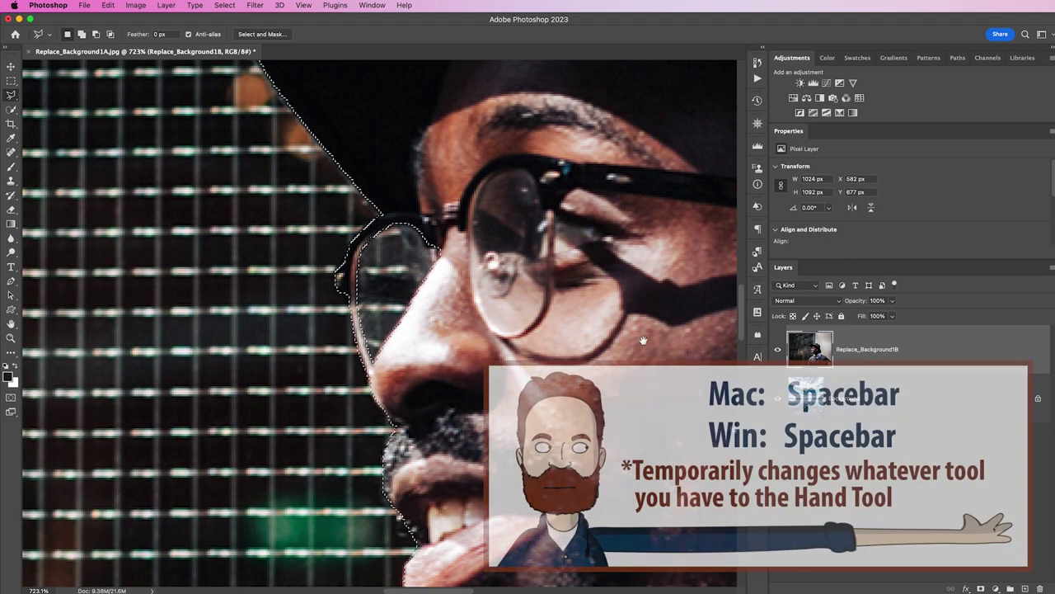
drag(528, 206, 478, 495)
drag(375, 192, 371, 299)
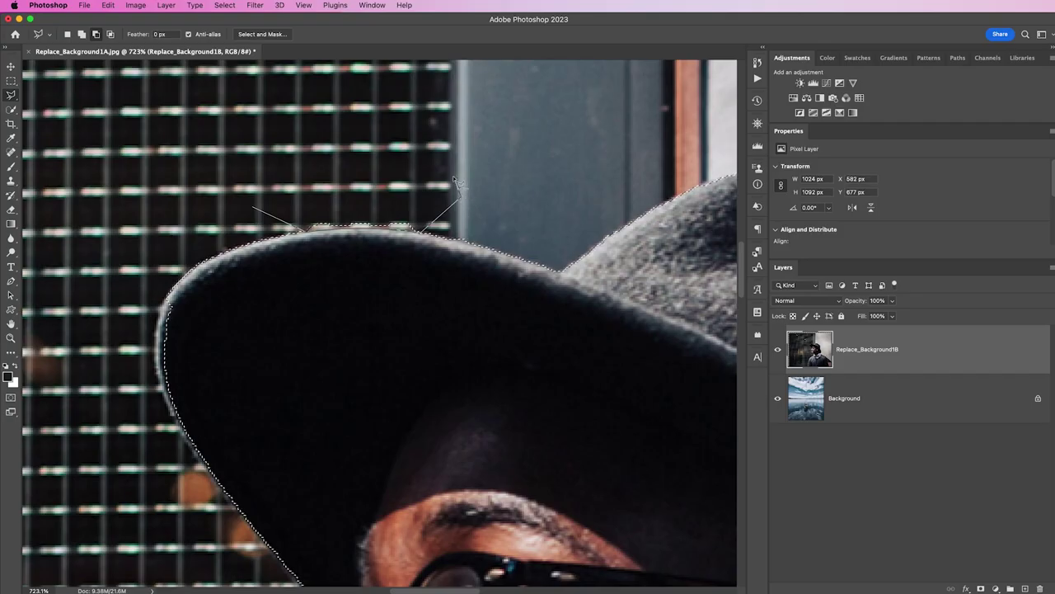
key(space)
drag(660, 347, 300, 240)
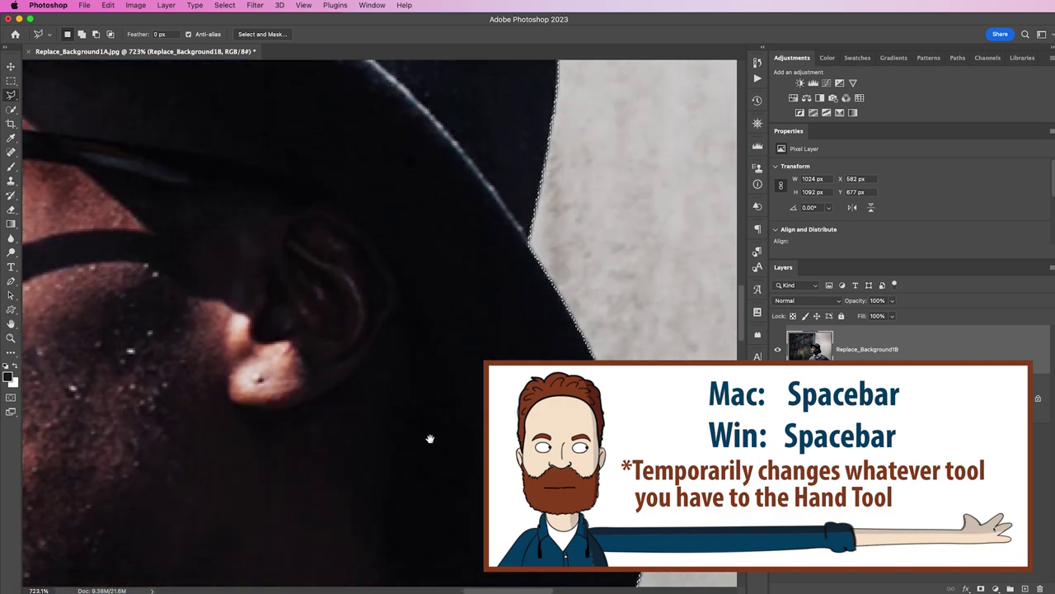
drag(428, 438, 471, 163)
drag(462, 413, 184, 365)
drag(462, 569, 341, 177)
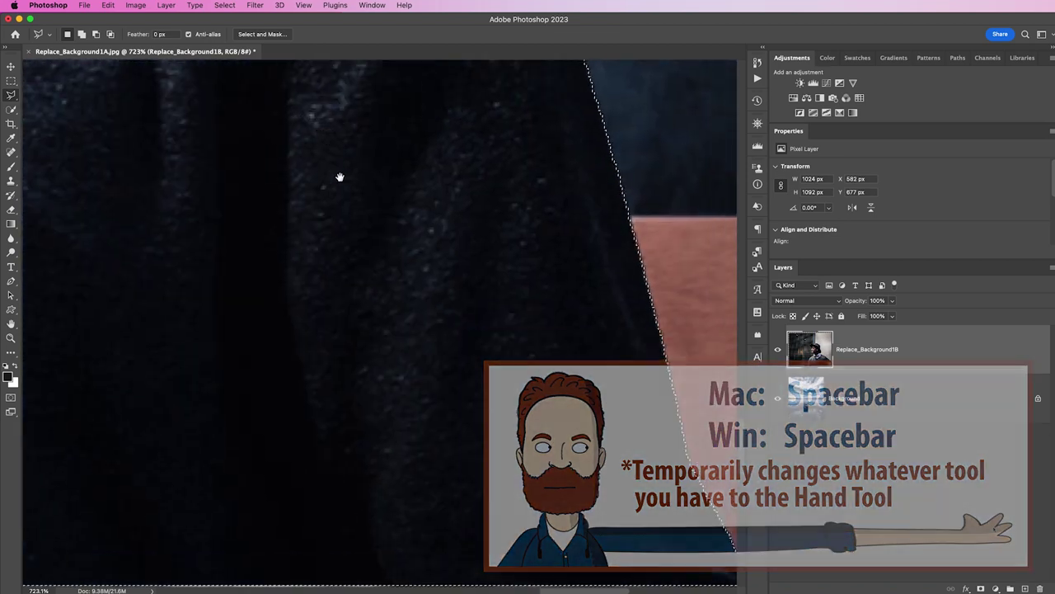
drag(354, 511, 252, 416)
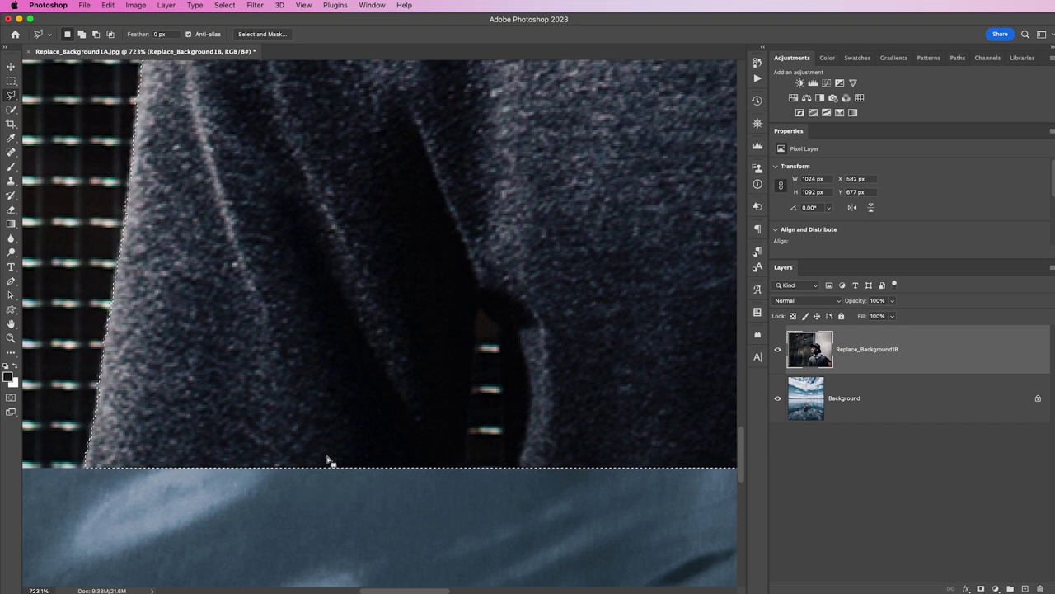
Leave out the background gap beside the sweater and fit the whole image in the window.
mouse_move(479, 311)
mouse_down()
mouse_move(465, 456)
mouse_move(476, 496)
mouse_move(502, 495)
mouse_move(511, 367)
mouse_move(481, 316)
mouse_up()
click(482, 317)
scroll(569, 329, right, 3)
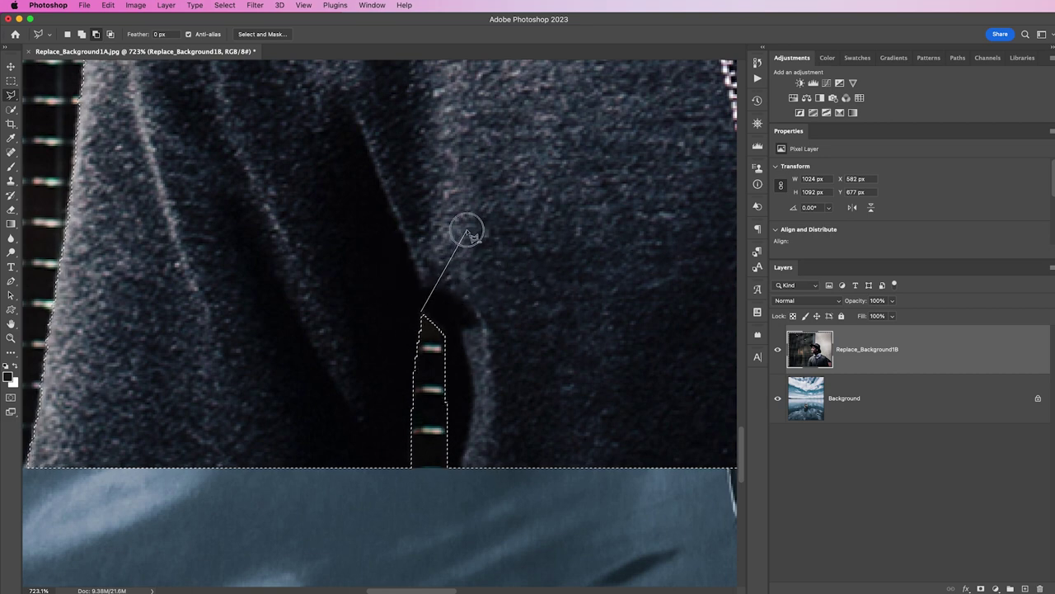
key(Escape)
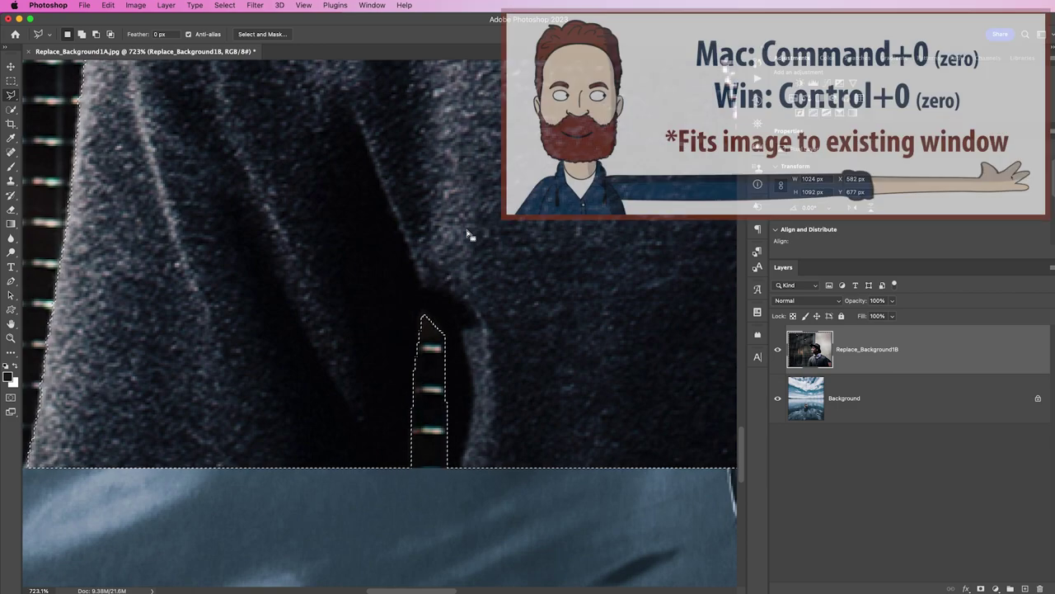
key(super+0)
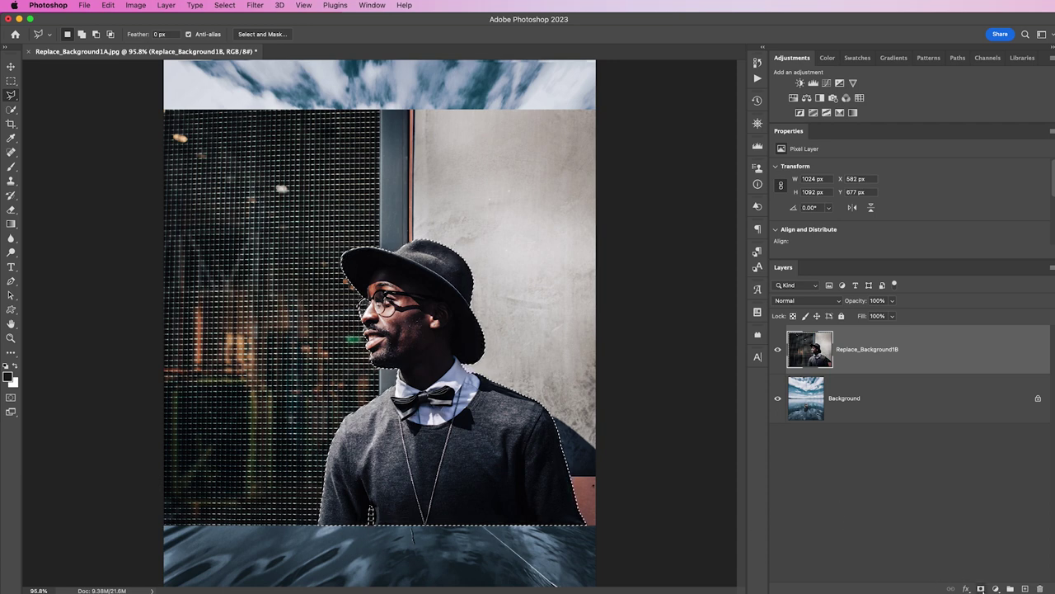
Add a layer mask from the selection and move the masked man into place over the lake.
click(980, 588)
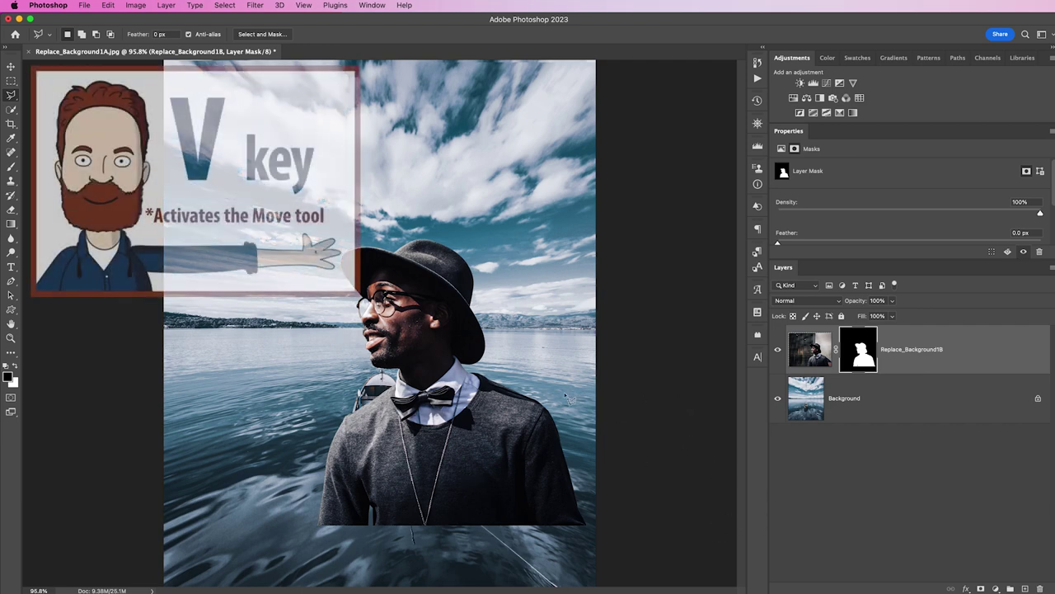
key(v)
drag(446, 451, 398, 433)
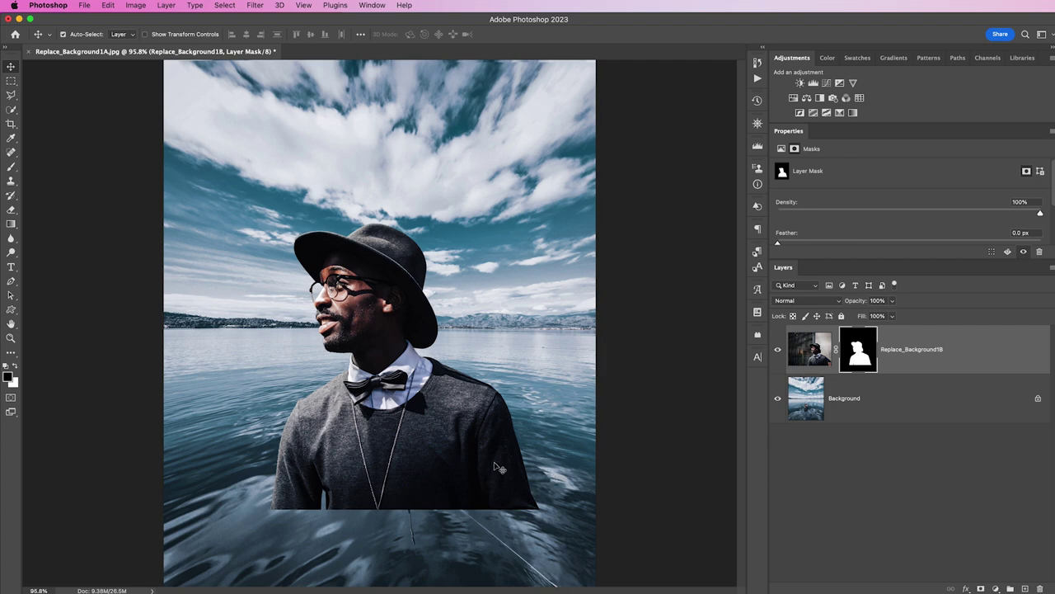
drag(495, 468, 414, 462)
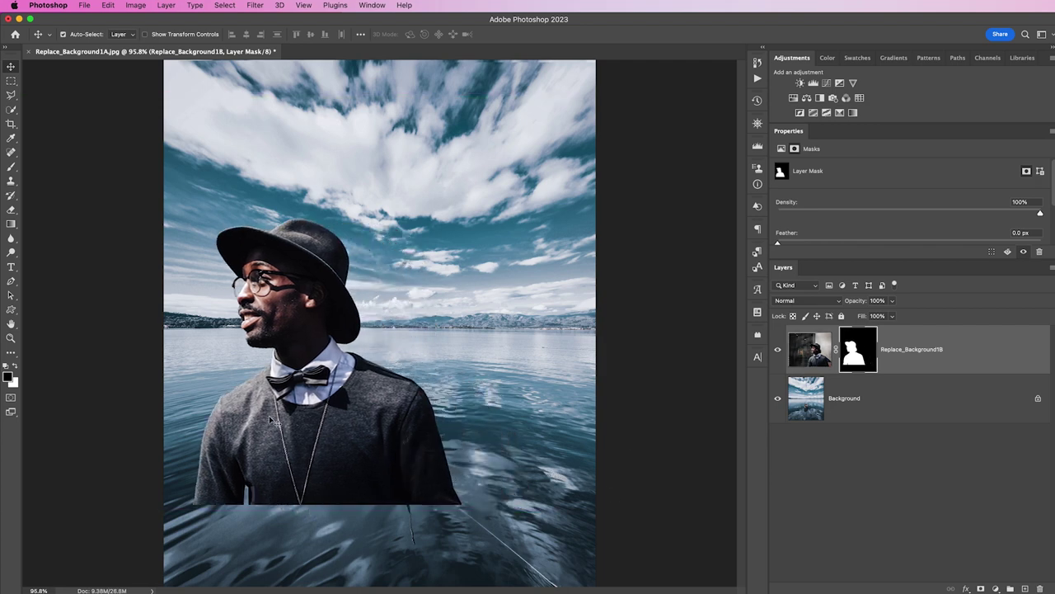
drag(269, 420, 406, 423)
Free-transform the man up to about 116% and centre him in the frame.
key(super+t)
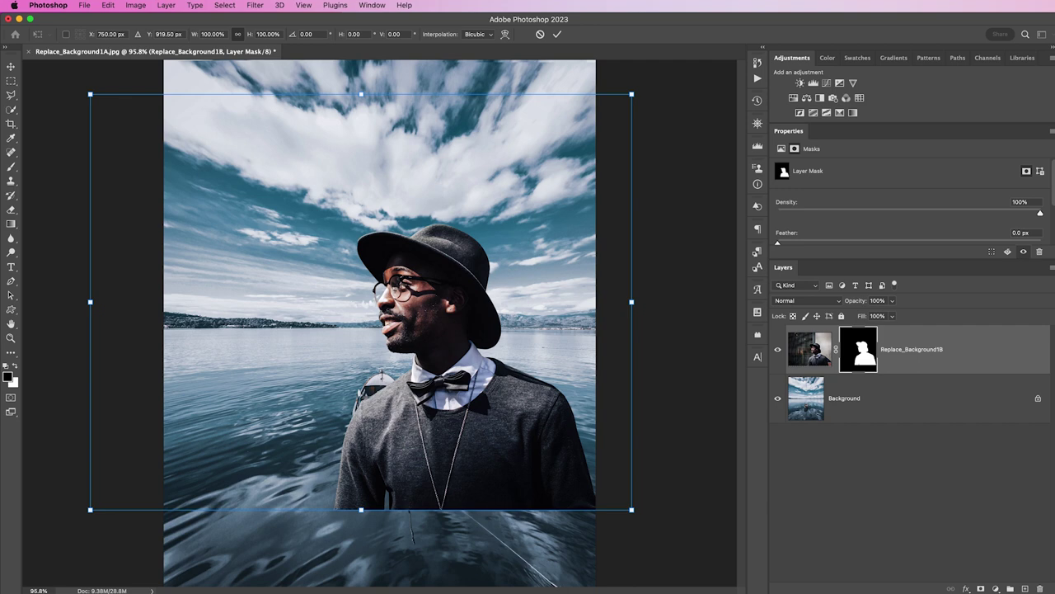
drag(631, 510, 718, 578)
drag(539, 494, 475, 423)
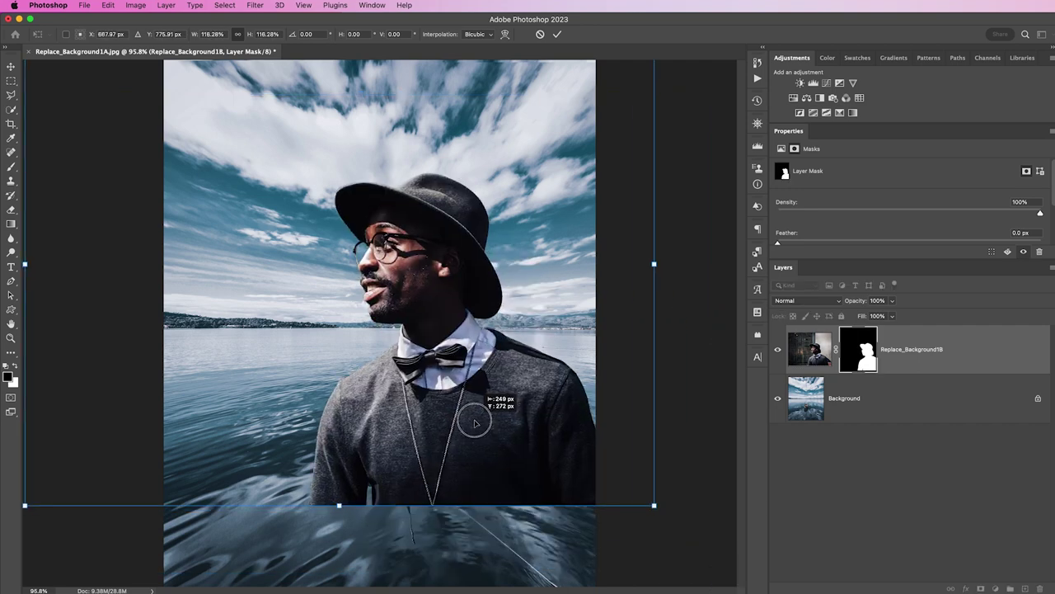
key(Return)
key(c)
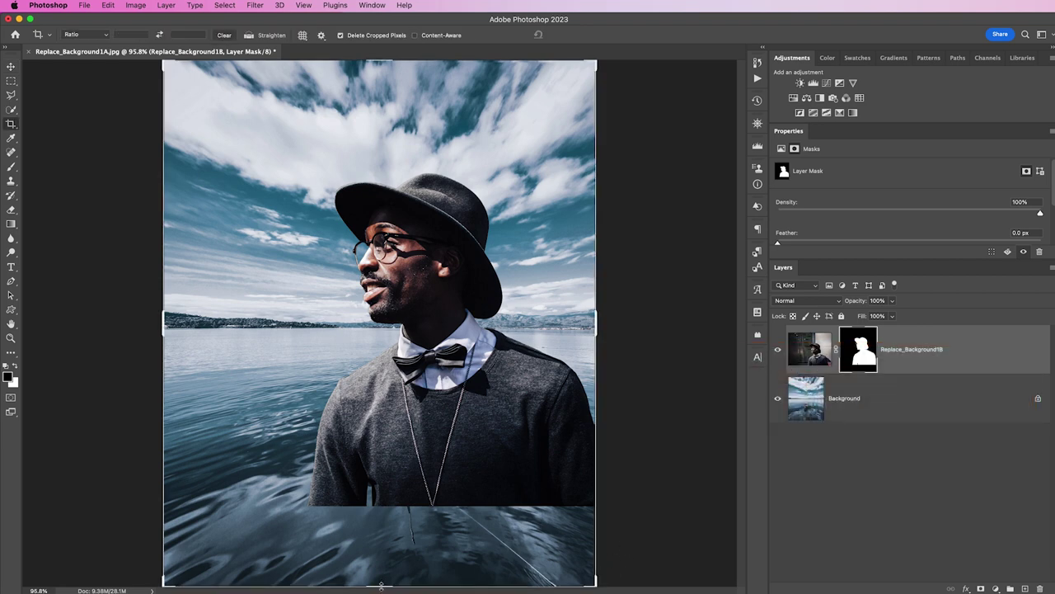
Raise the bottom crop edge and lower the top edge, then apply the crop.
drag(379, 585, 390, 546)
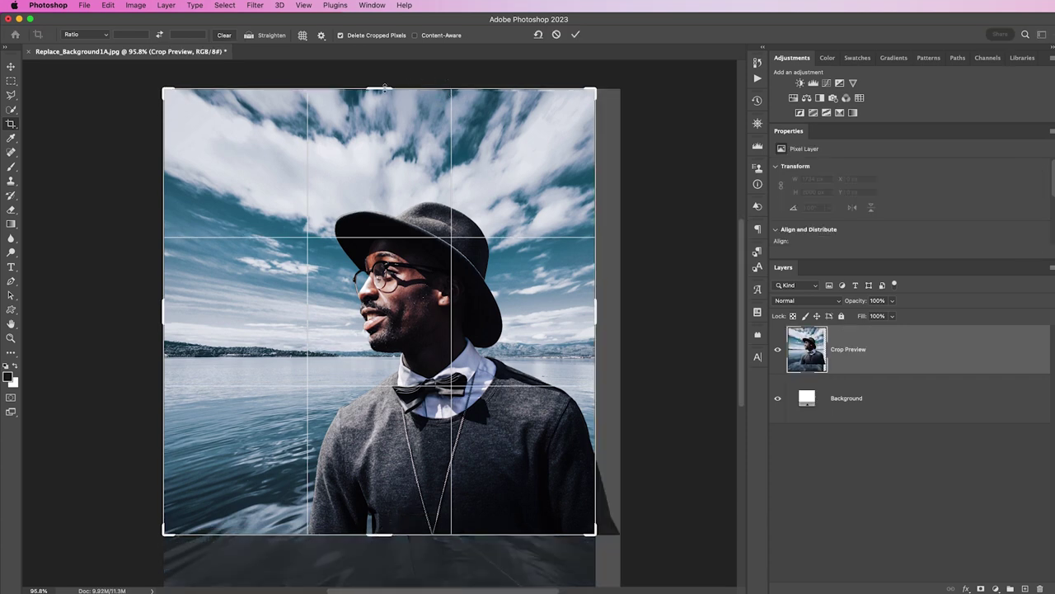
drag(384, 86, 380, 116)
key(Return)
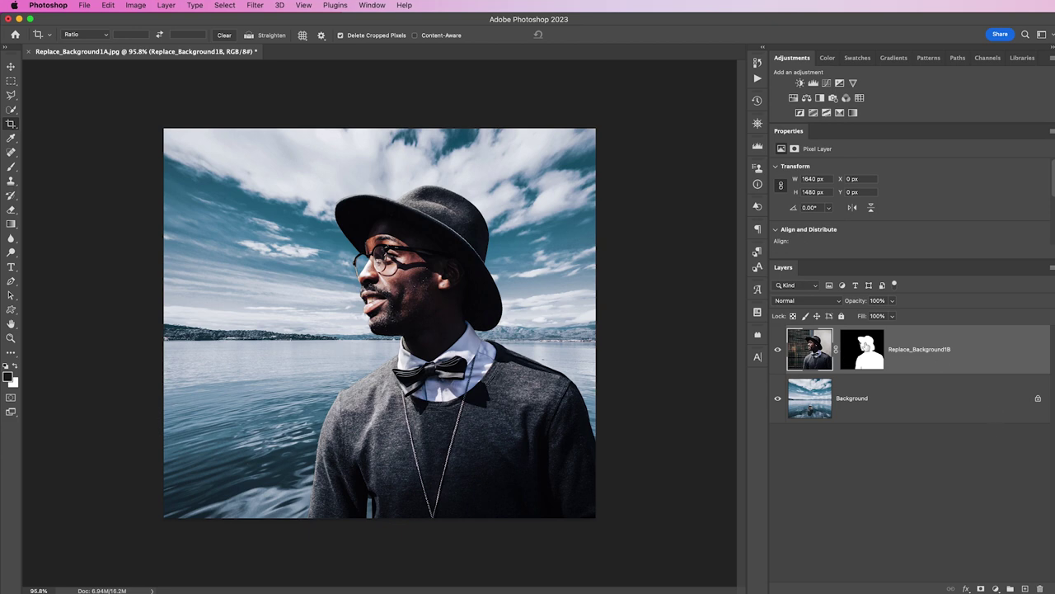
shift+click(863, 350)
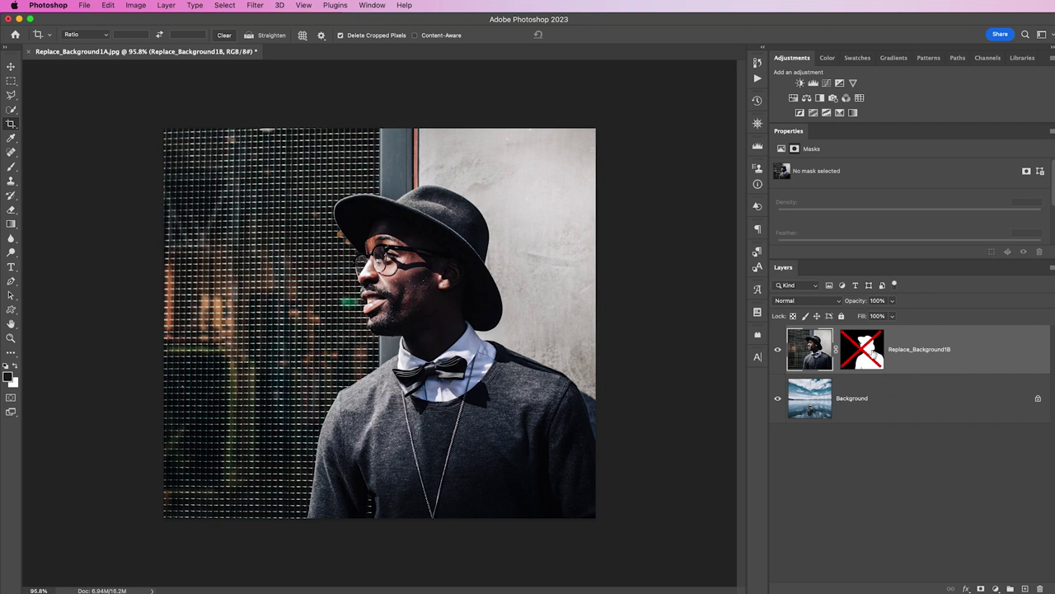
shift+click(872, 351)
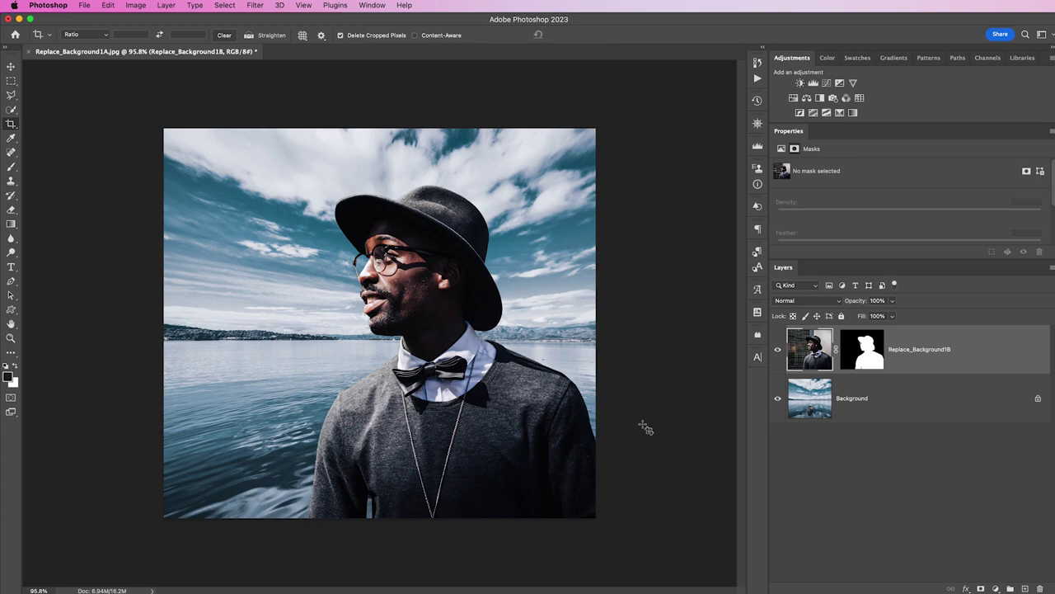
Duplicate the lake background layer and move the copy above Replace_Background1B.
click(924, 409)
key(super+j)
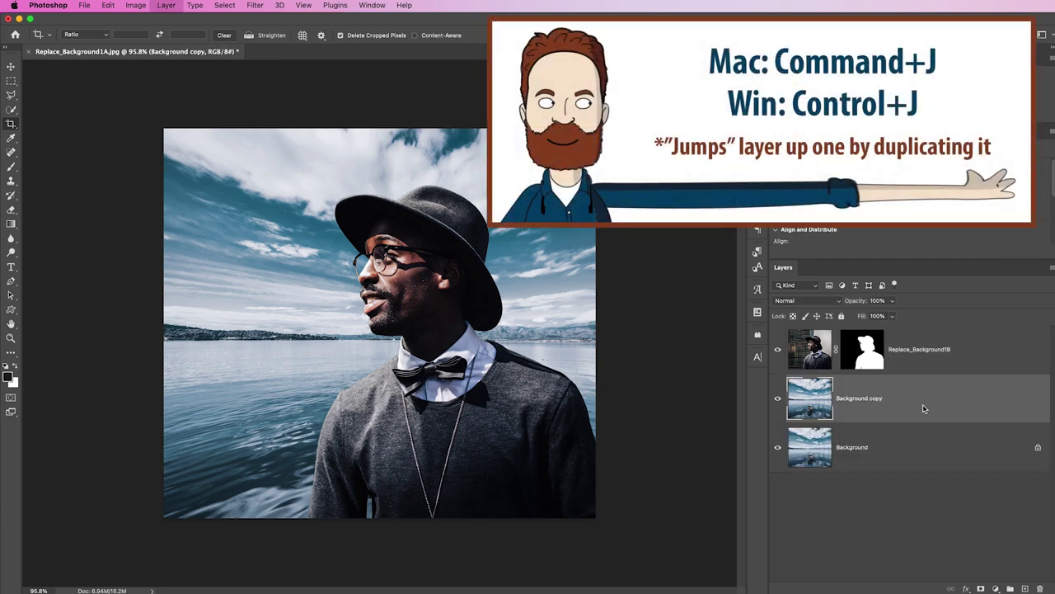
drag(923, 403, 922, 334)
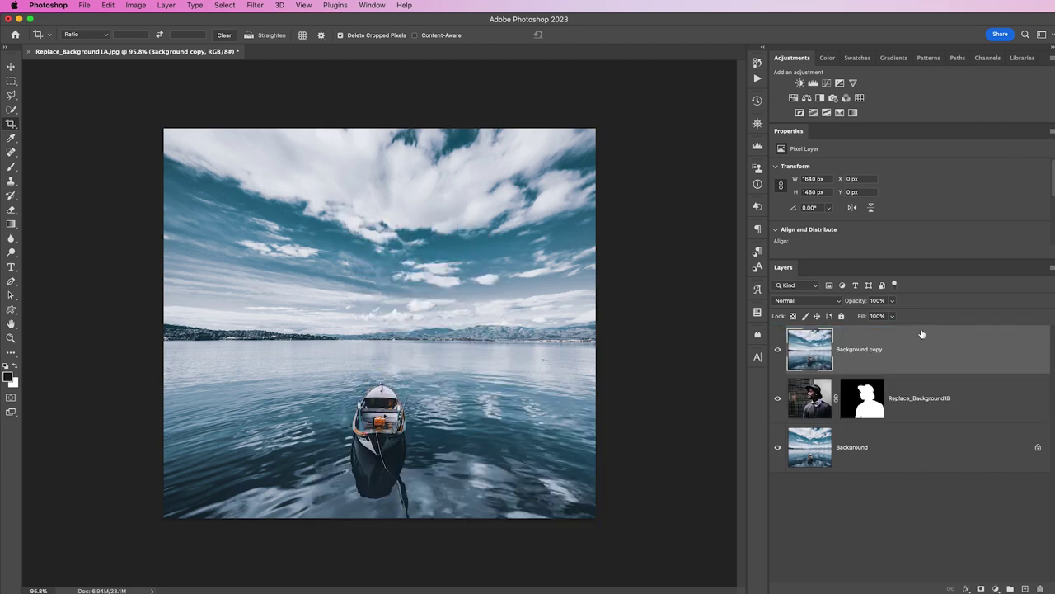
Apply the Average blur to the copy, turning it into a flat blue-grey fill.
click(253, 7)
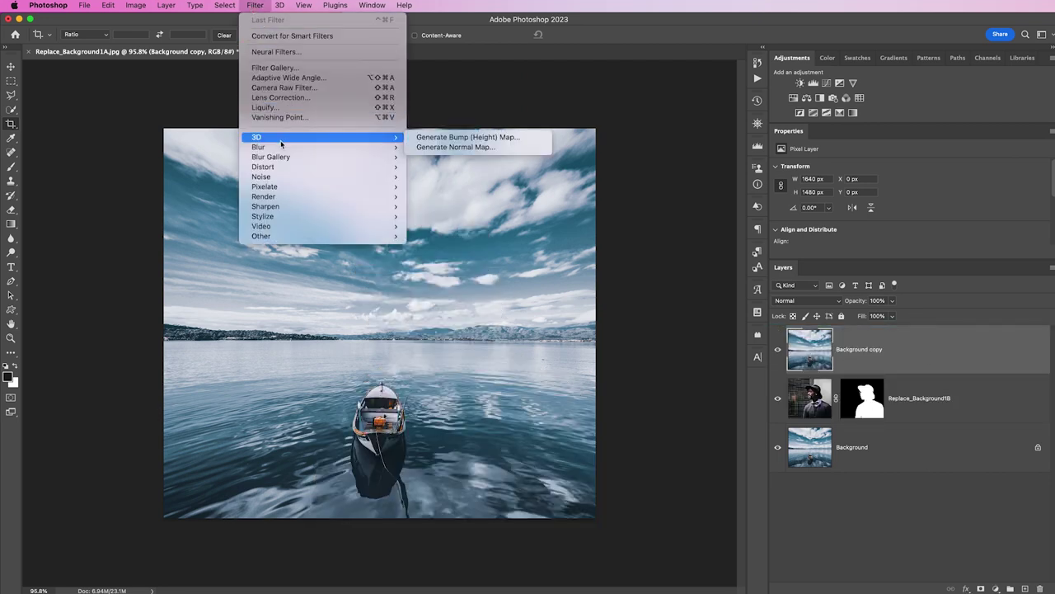
mouse_move(278, 149)
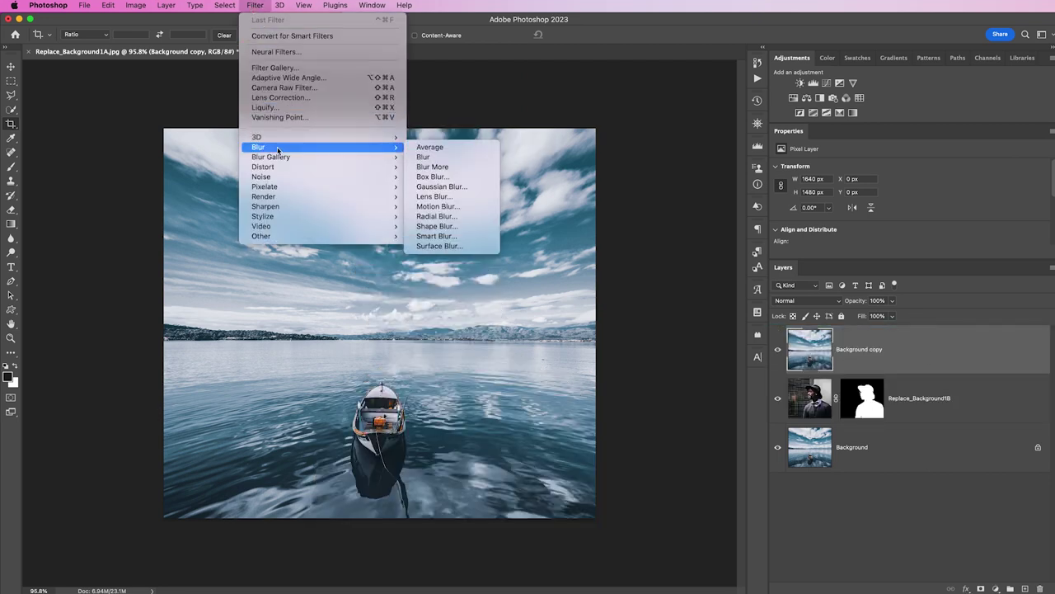
click(468, 148)
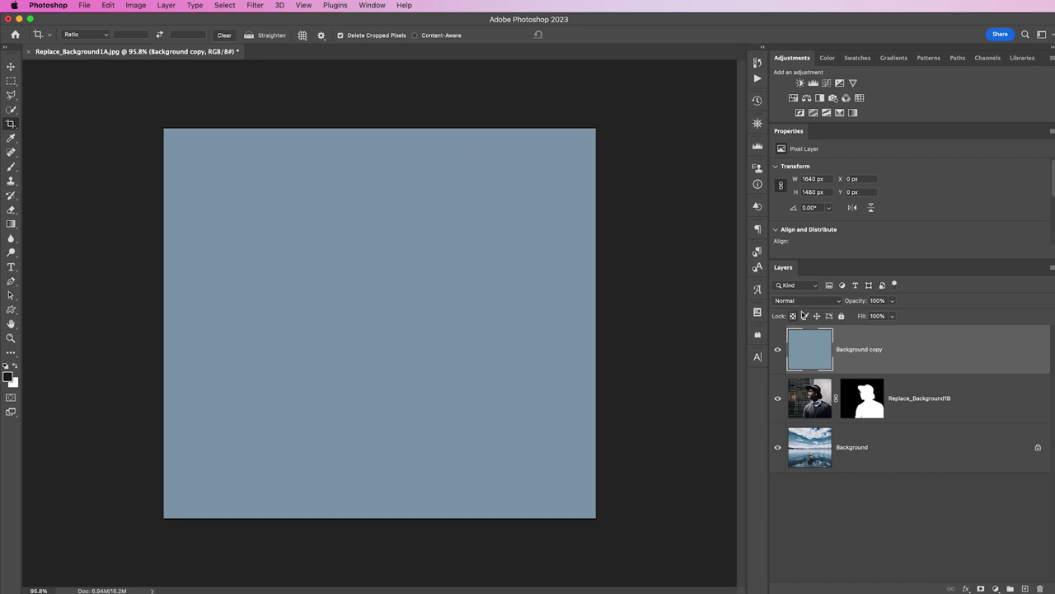
Set the Background copy to Color blend mode, clip it to the man's layer, and lower opacity to 40%.
click(820, 302)
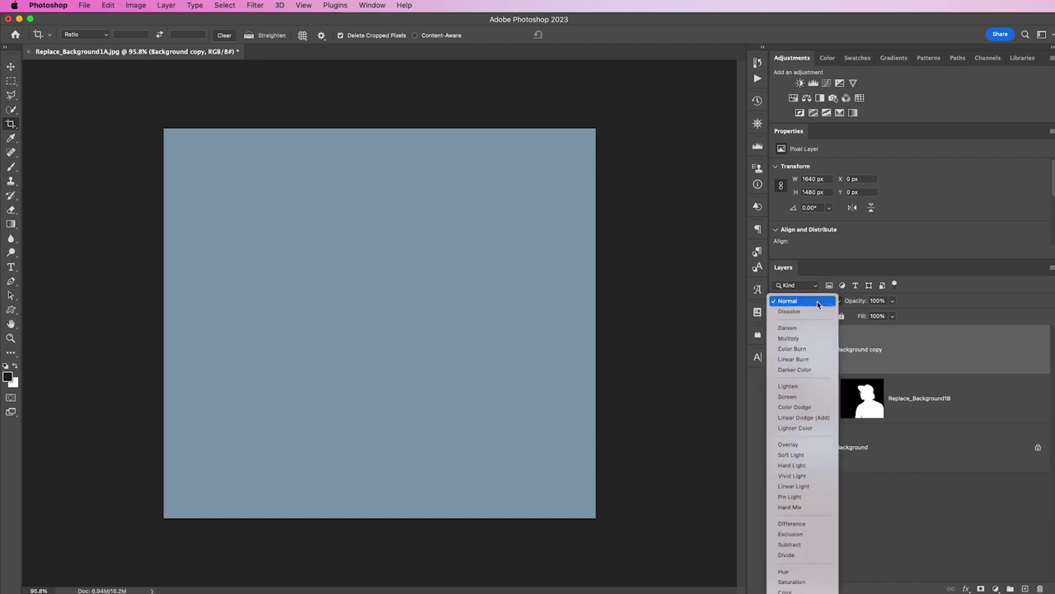
click(792, 587)
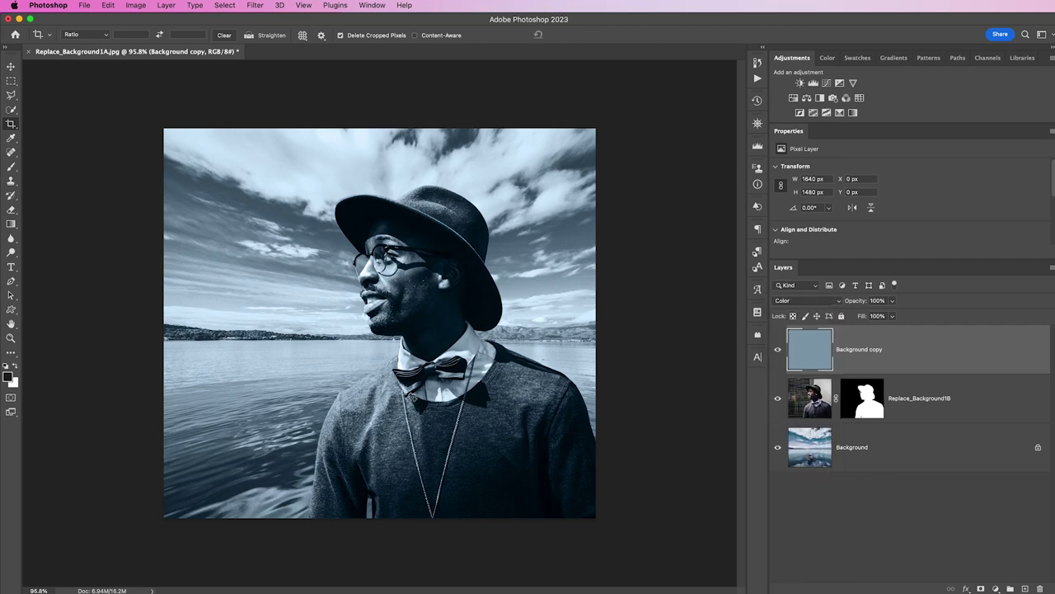
alt+click(949, 372)
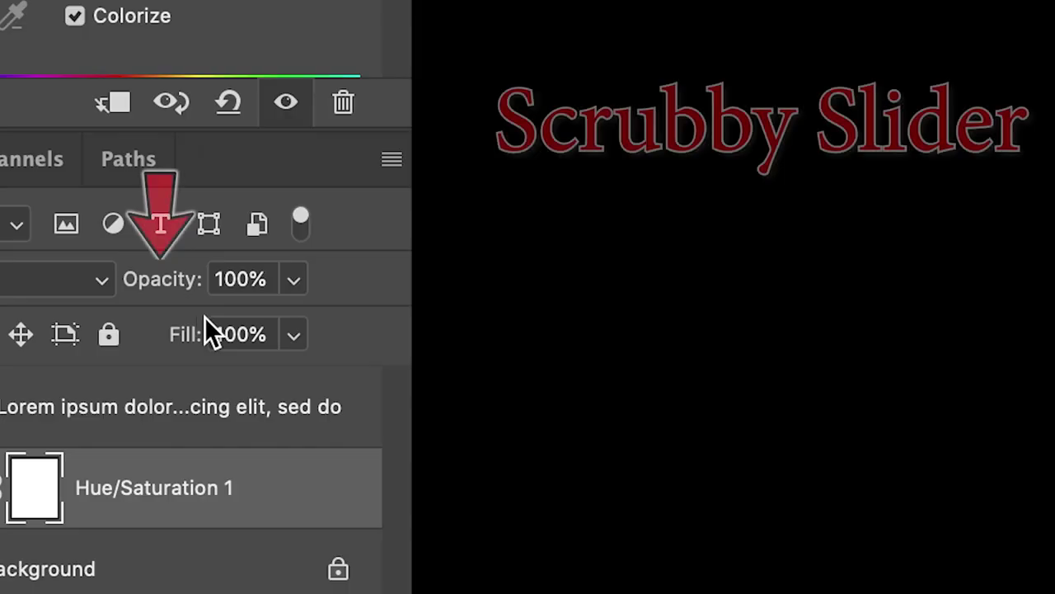
mouse_move(138, 289)
mouse_down()
mouse_move(151, 299)
mouse_move(136, 299)
mouse_move(202, 304)
mouse_move(110, 294)
mouse_move(128, 294)
mouse_up()
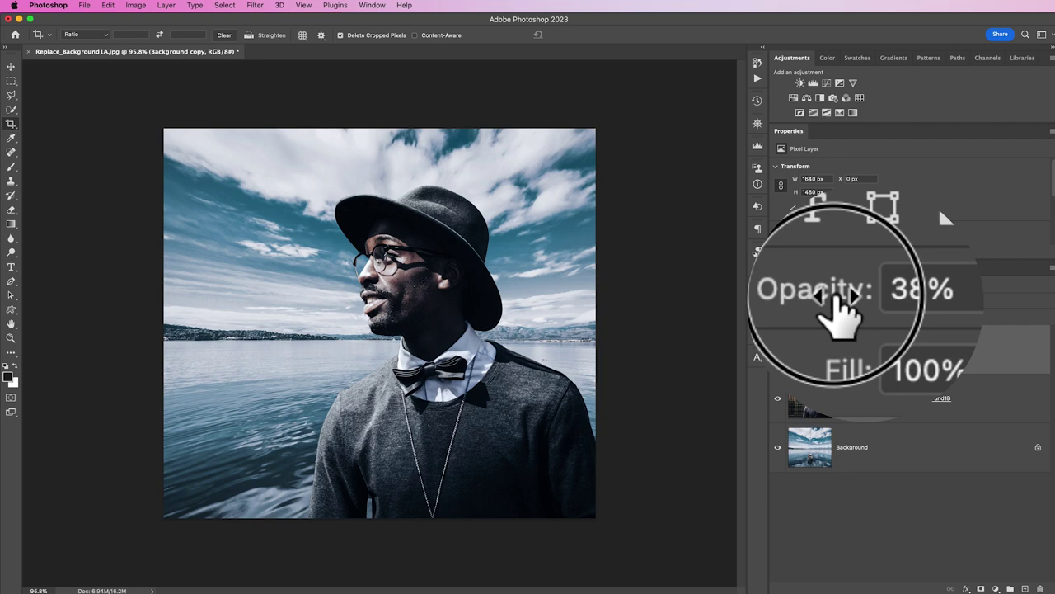
drag(836, 302, 804, 309)
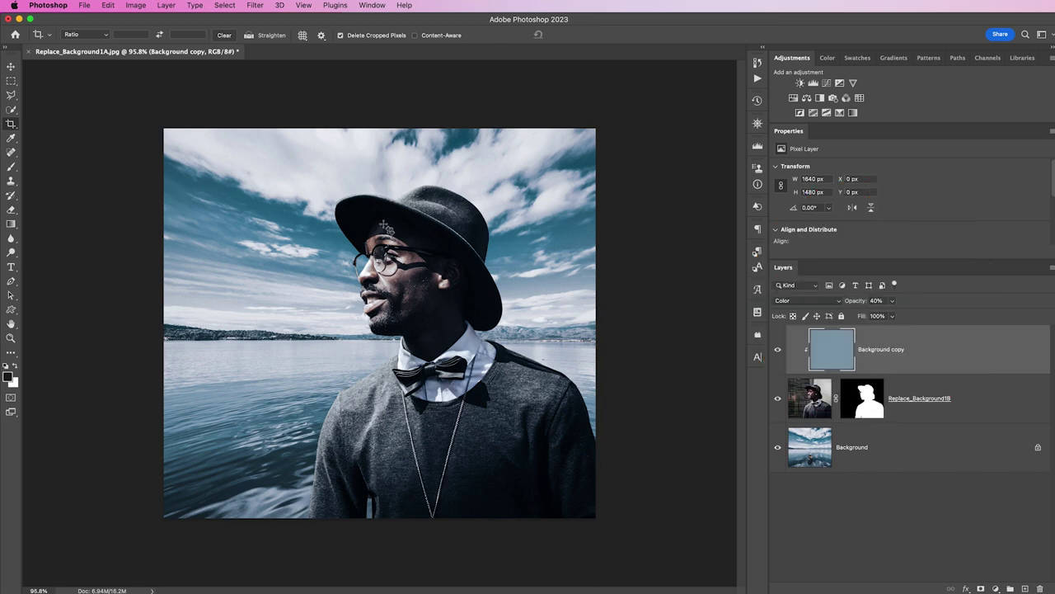
Add a layer mask to Background copy and paint black over the man's face with a 700 px brush.
click(980, 588)
key(b)
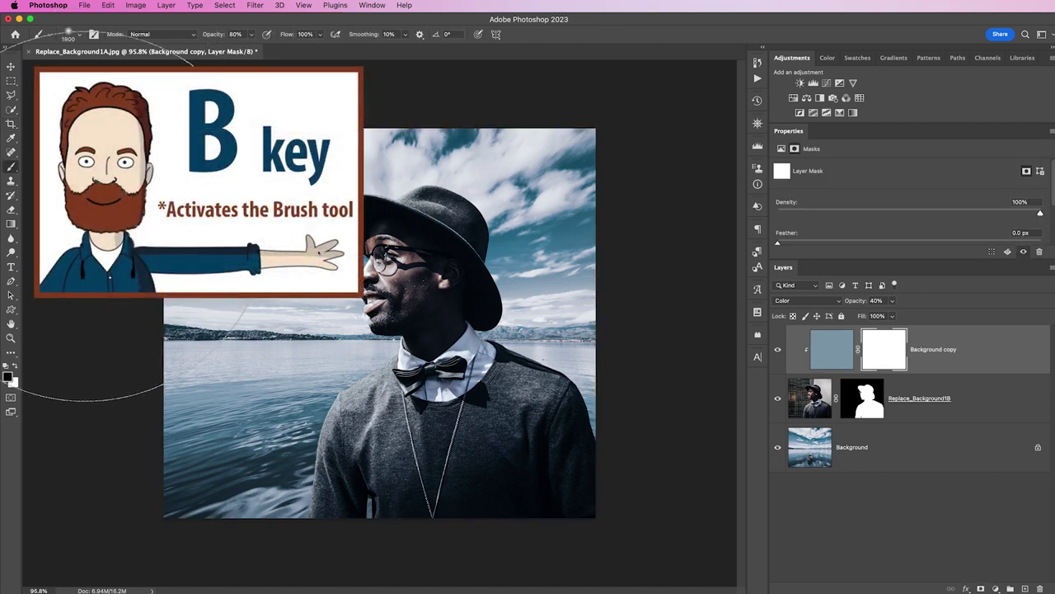
key(bracketleft)
key(bracketleft)
key(bracketleft)
key(bracketleft)
key(bracketleft)
key(bracketleft)
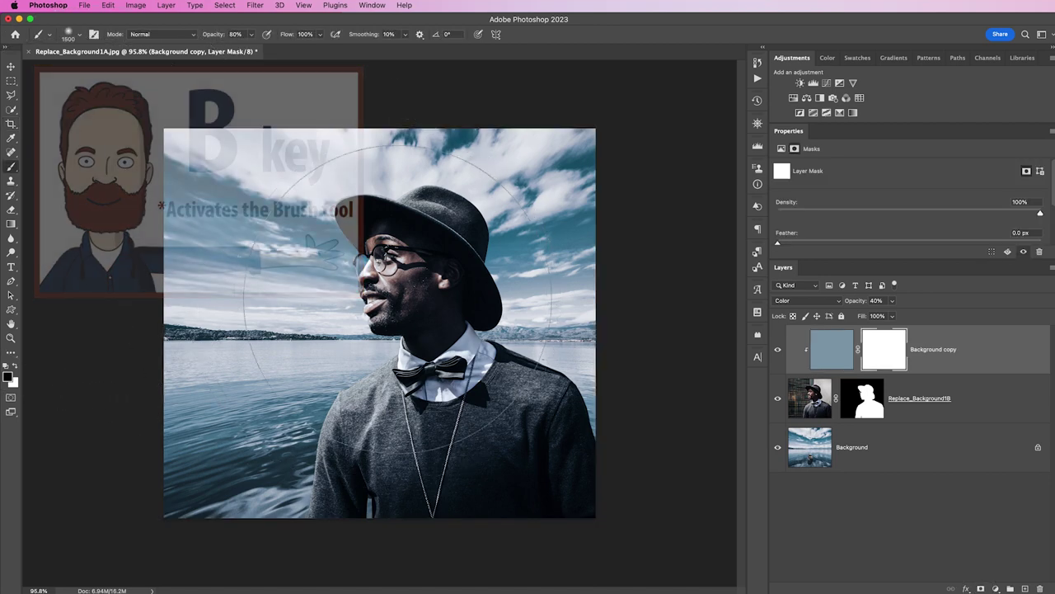
key(bracketleft)
key(bracketleft)
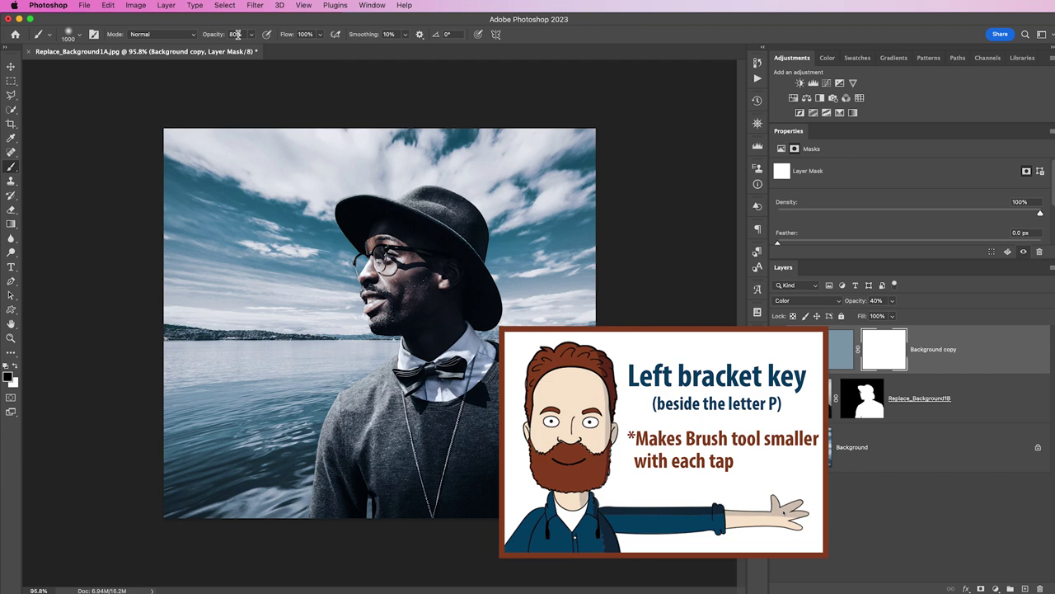
key(bracketleft)
key(bracketleft)
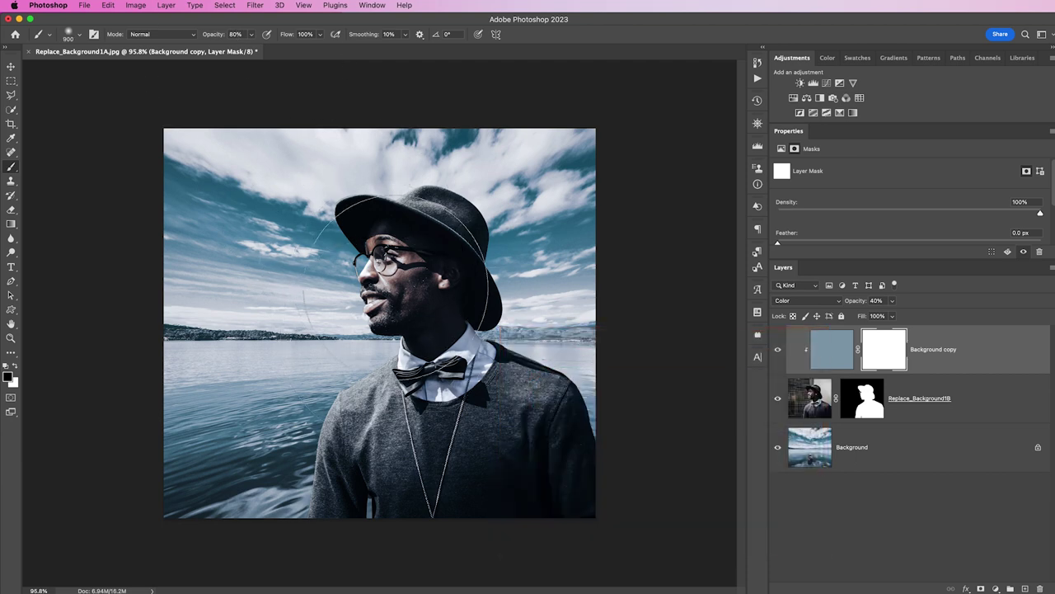
key(bracketleft)
click(402, 283)
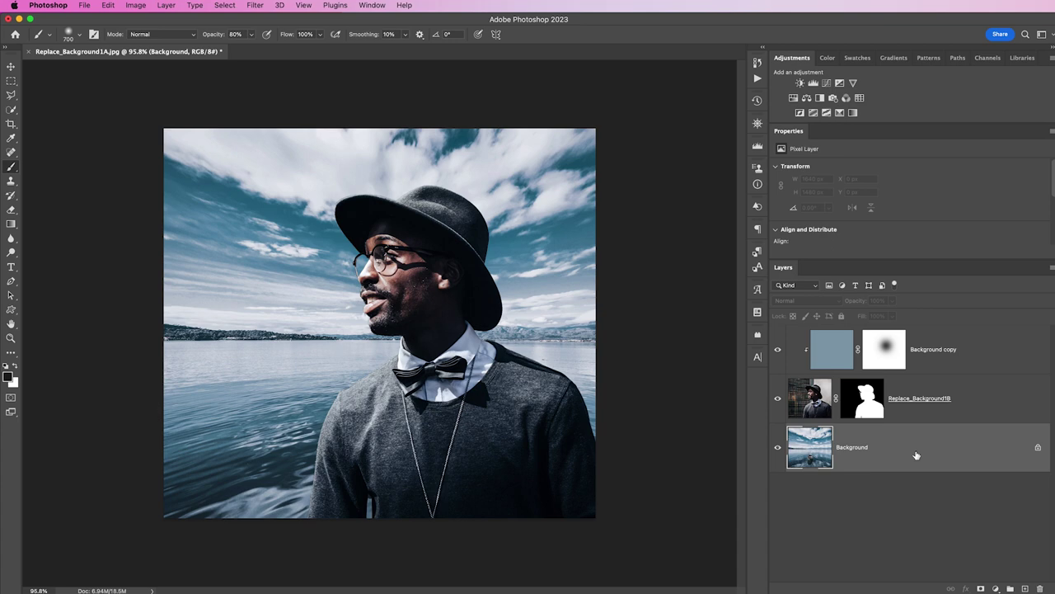
Convert the lake background to a smart object and apply a 1.8 px Gaussian Blur.
right_click(916, 455)
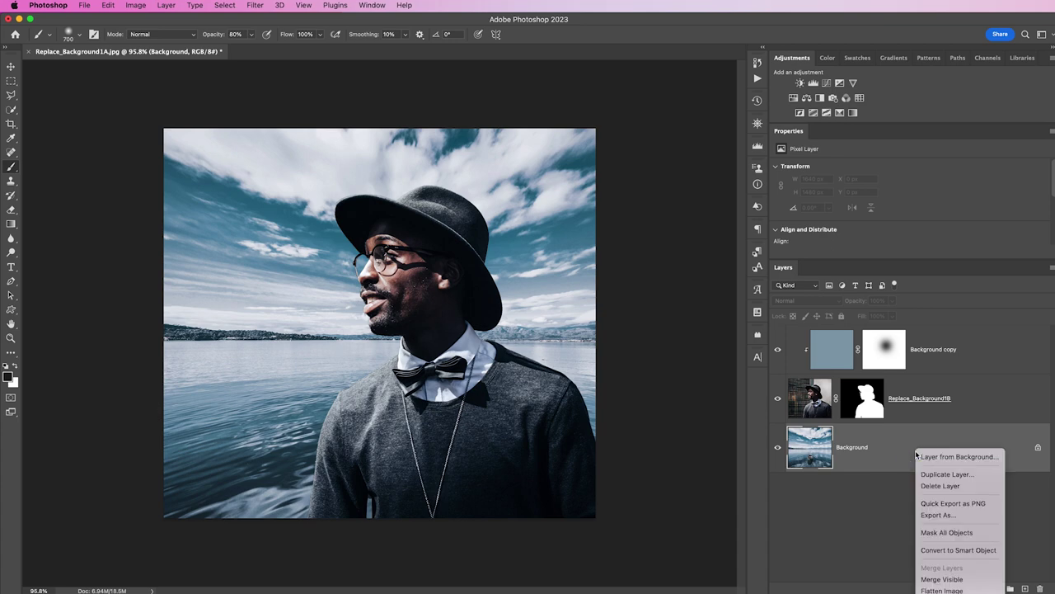
click(960, 550)
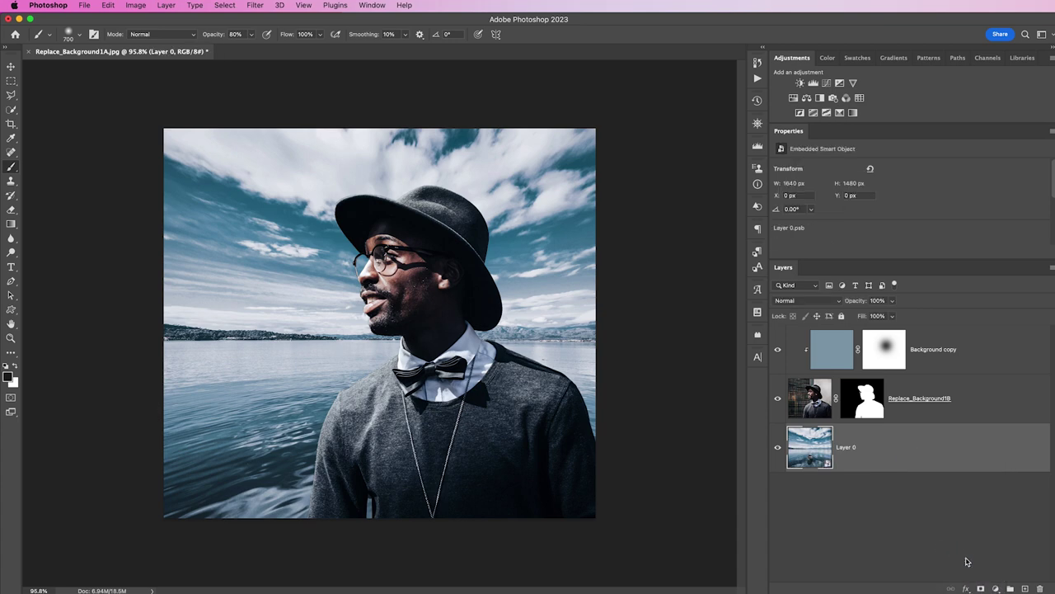
click(257, 6)
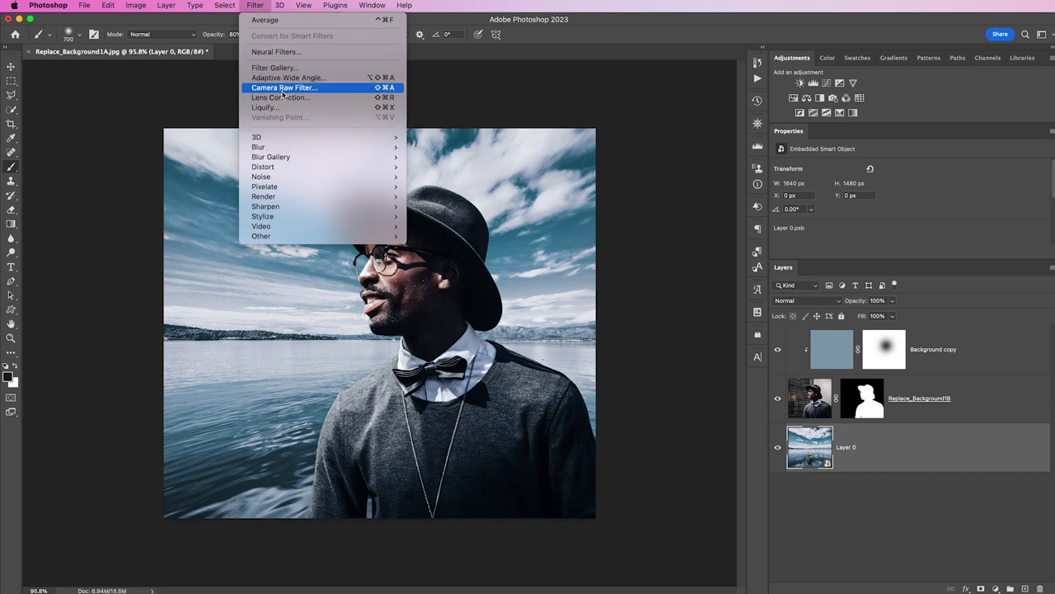
mouse_move(320, 146)
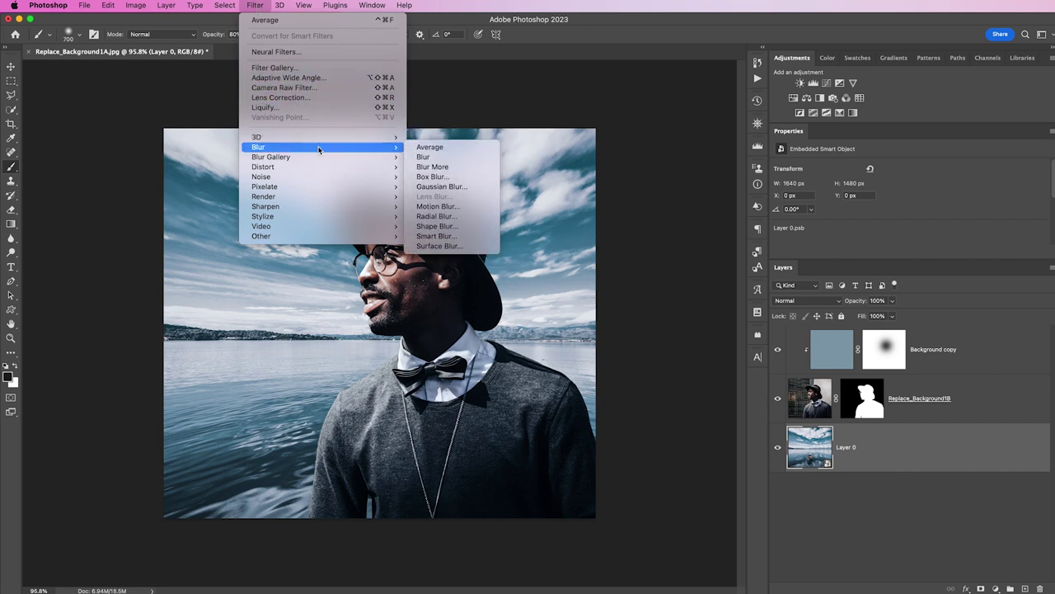
click(492, 188)
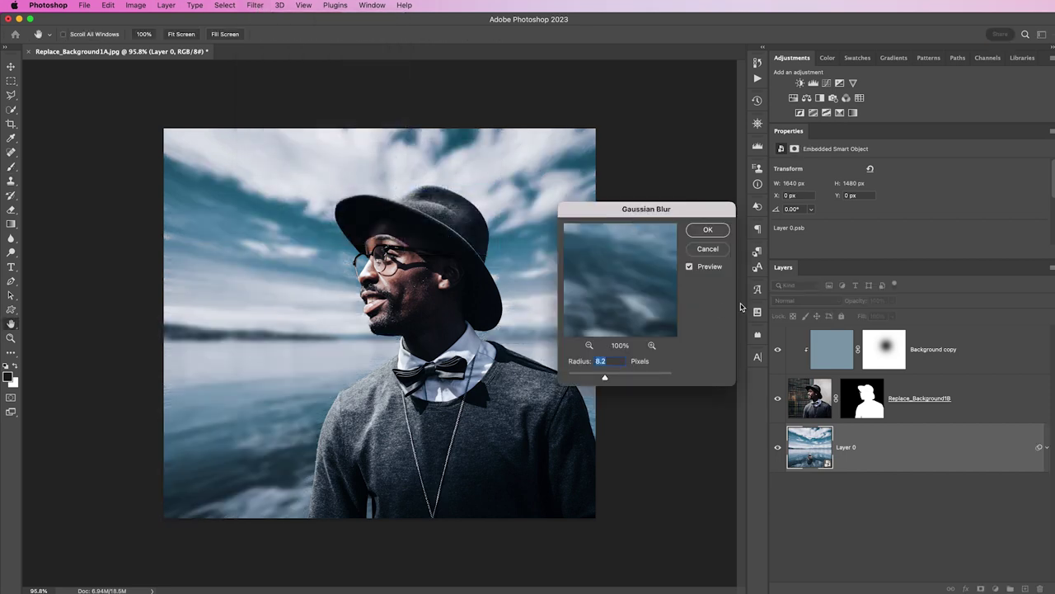
drag(606, 377, 578, 378)
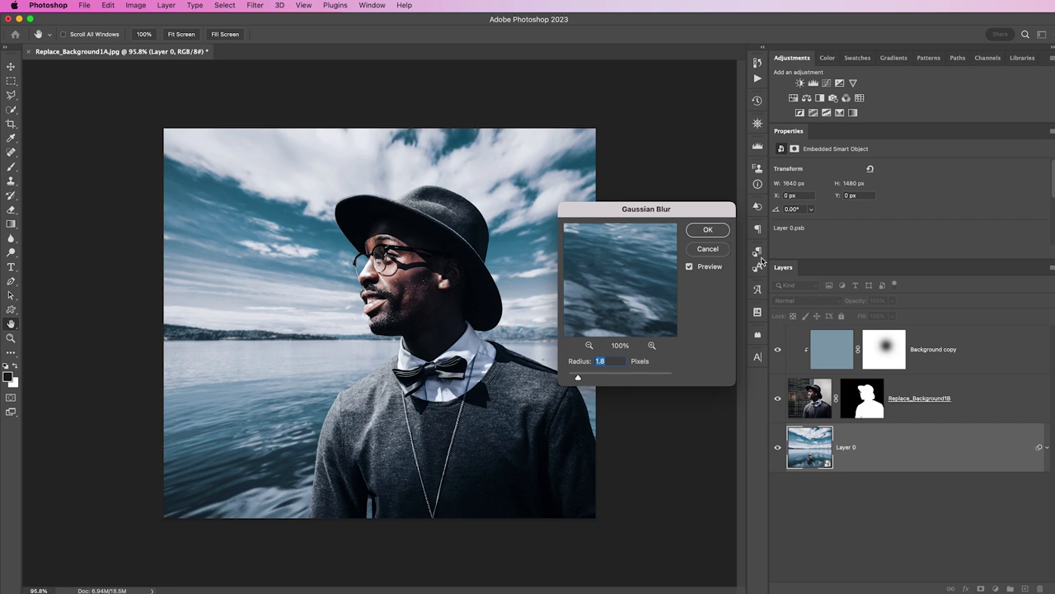
click(709, 230)
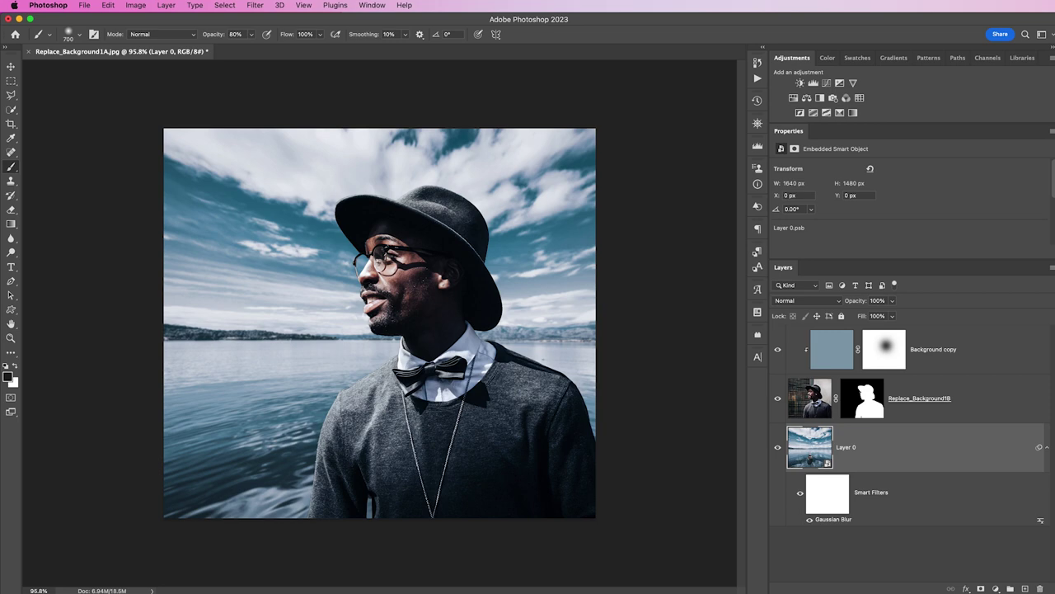
Save the composite as Replace_Background1A.psd with the sRGB colour profile embedded.
key(super+shift+s)
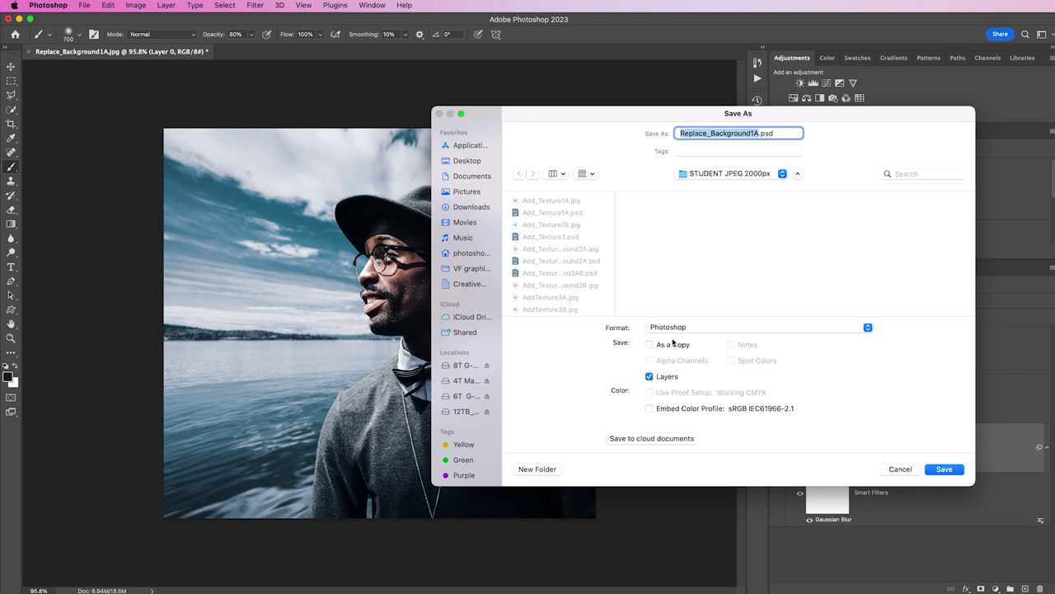
click(650, 409)
click(945, 469)
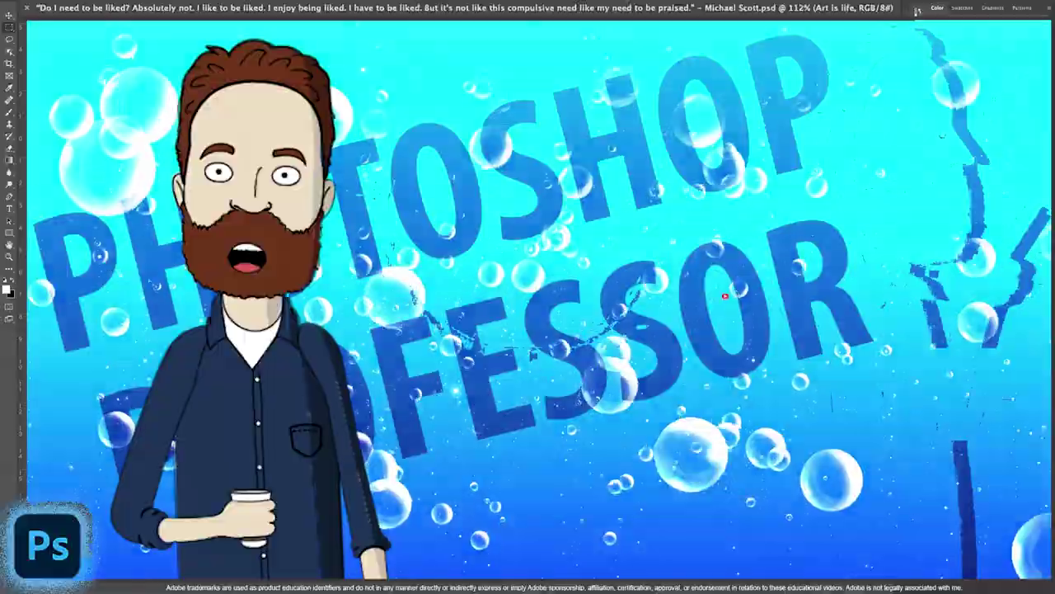